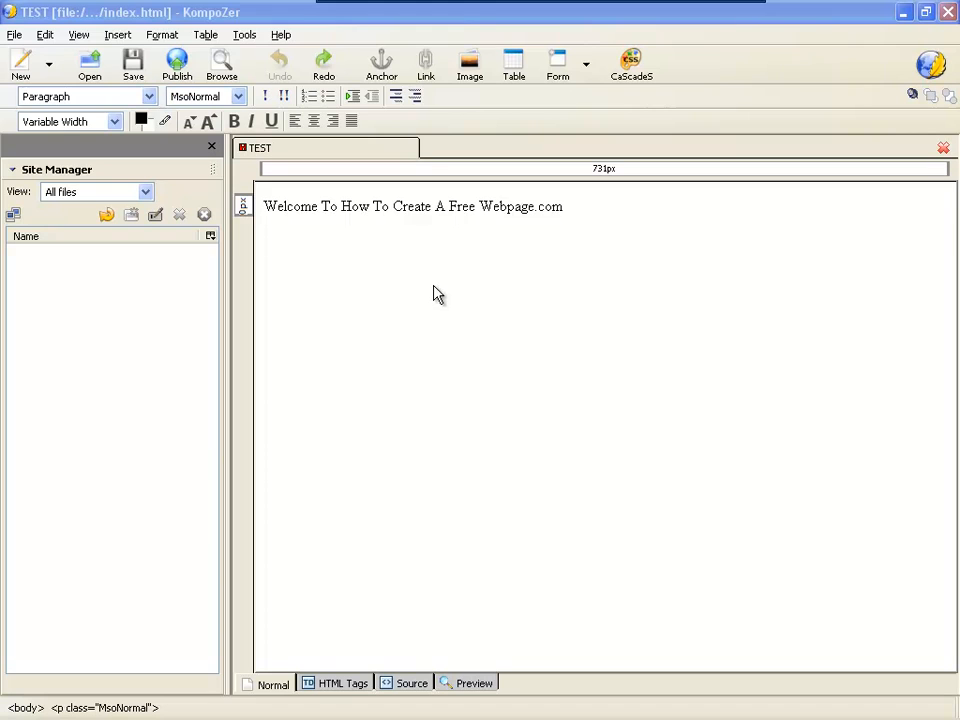
Step: Start a new line below the page's welcome text and open the INFO For WEBSITE document from the desktop in Microsoft Word
click(587, 207)
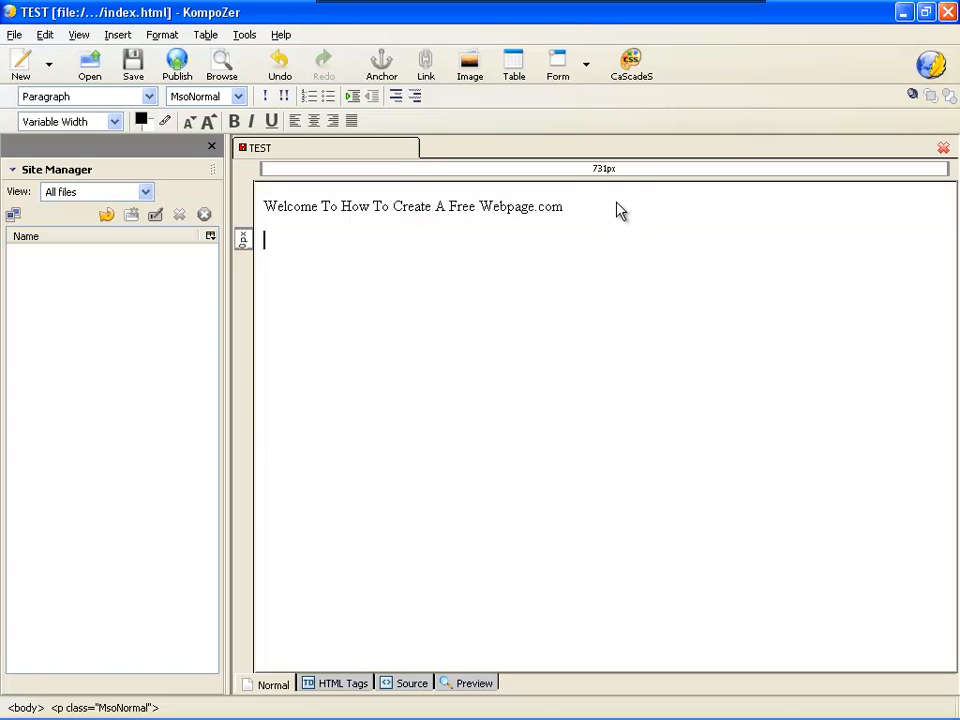
click(902, 13)
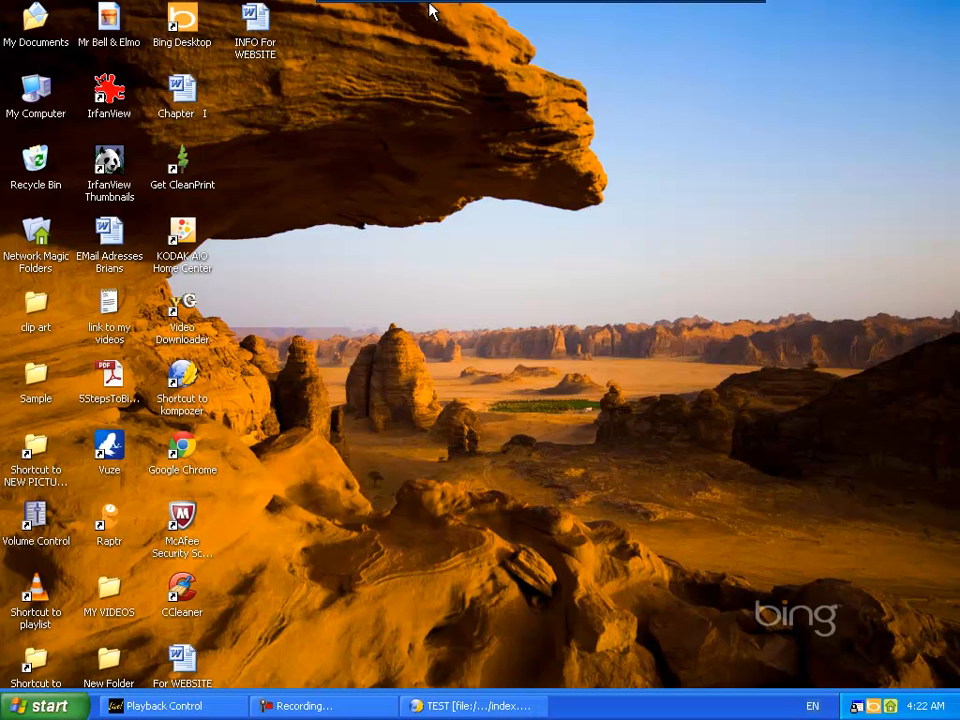
double_click(255, 37)
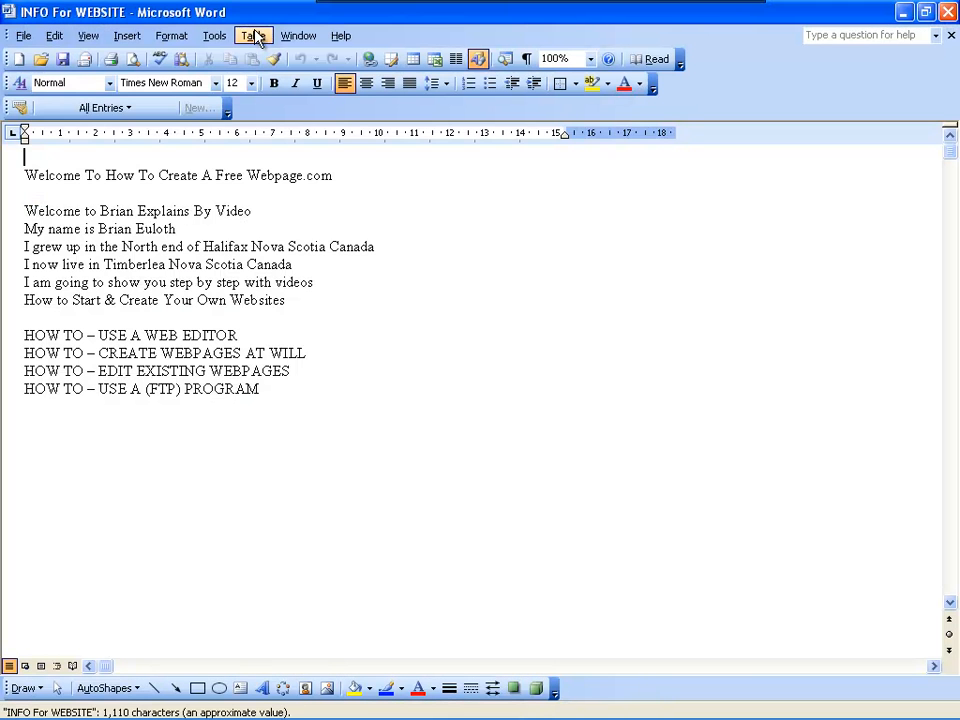
Step: Copy the text from the second welcome line through "HOW TO – USE A (FTP) PROGRAM" and close the Word document
click(20, 210)
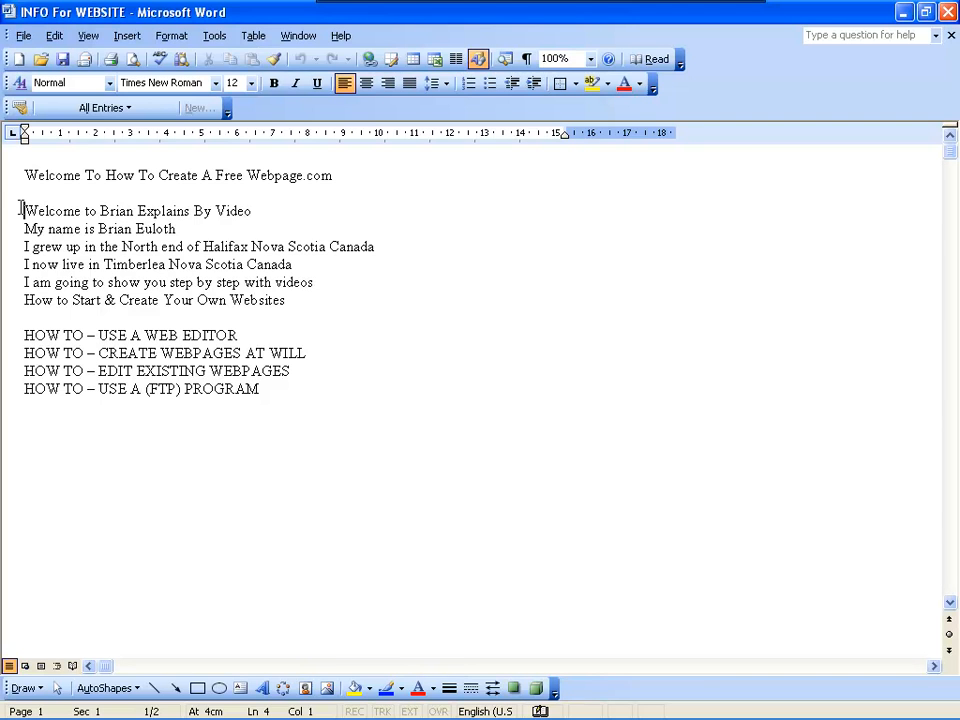
drag(20, 212, 237, 390)
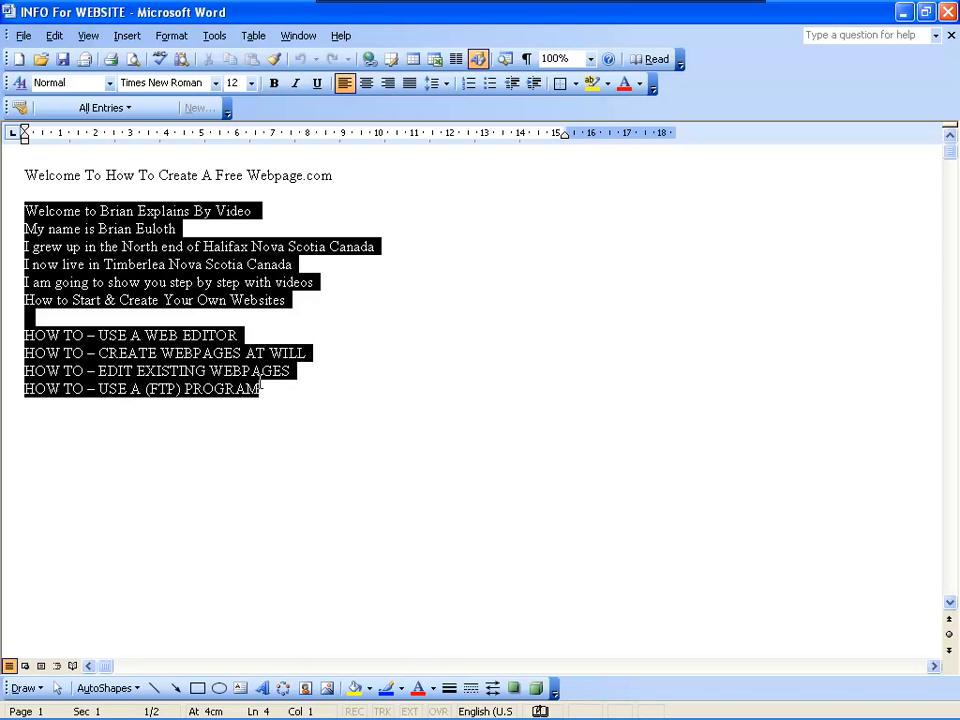
right_click(110, 266)
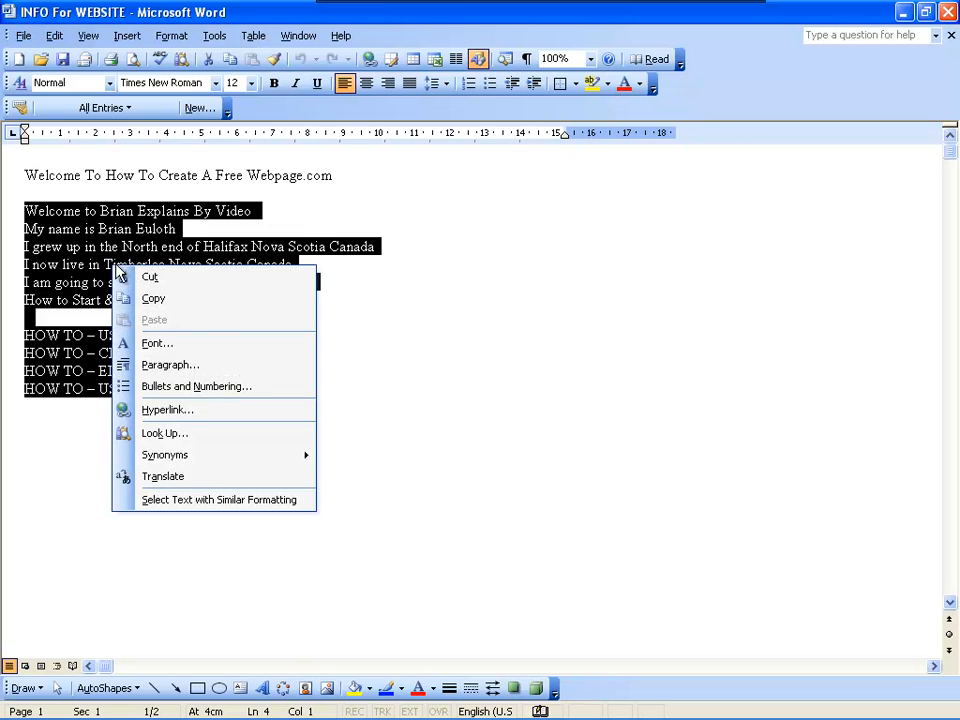
click(195, 300)
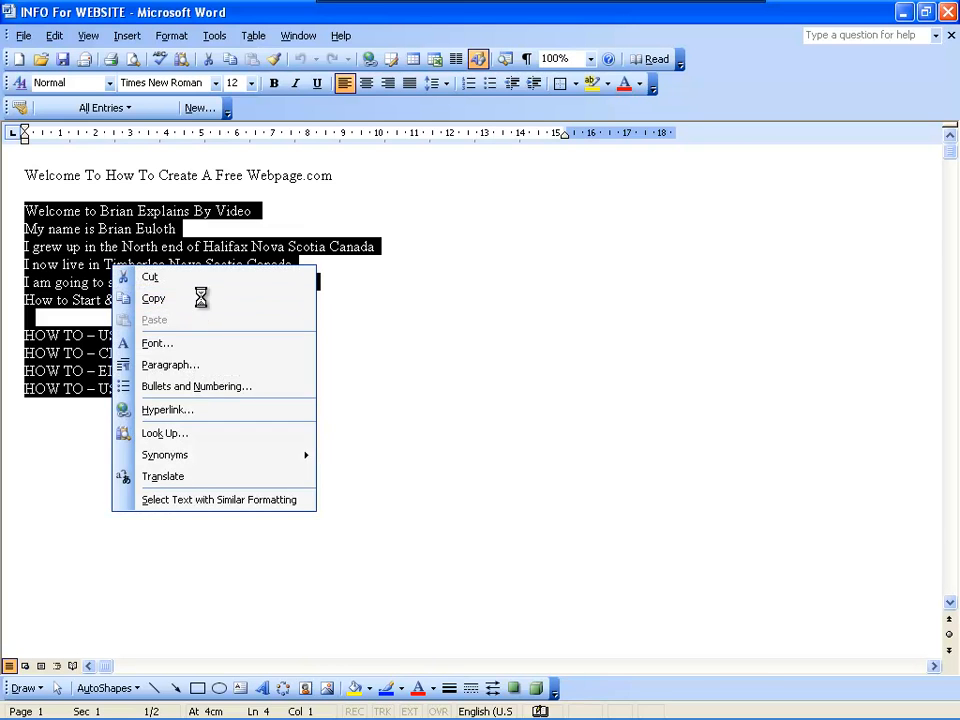
click(948, 13)
click(948, 13)
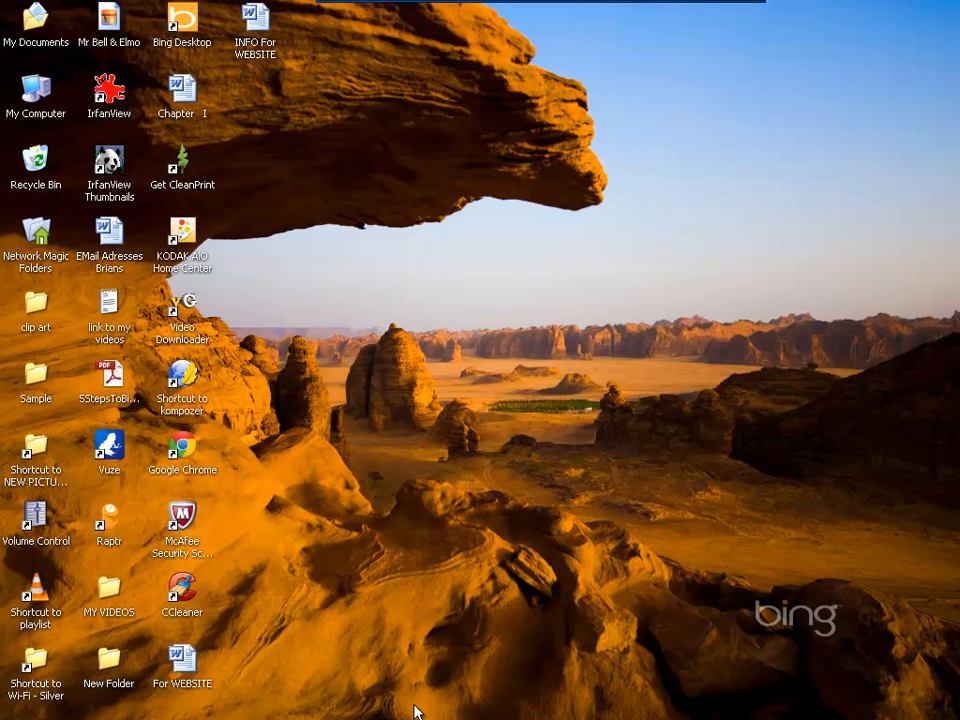
Step: Switch back to KompoZer and paste the copied text on the empty line below the first welcome line
click(416, 708)
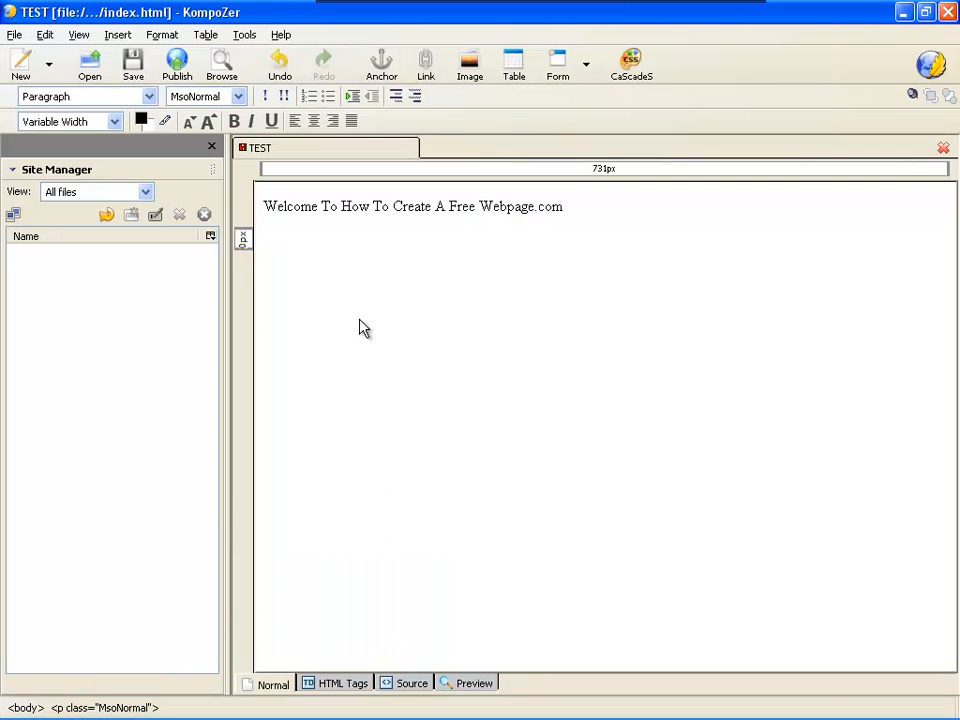
right_click(286, 245)
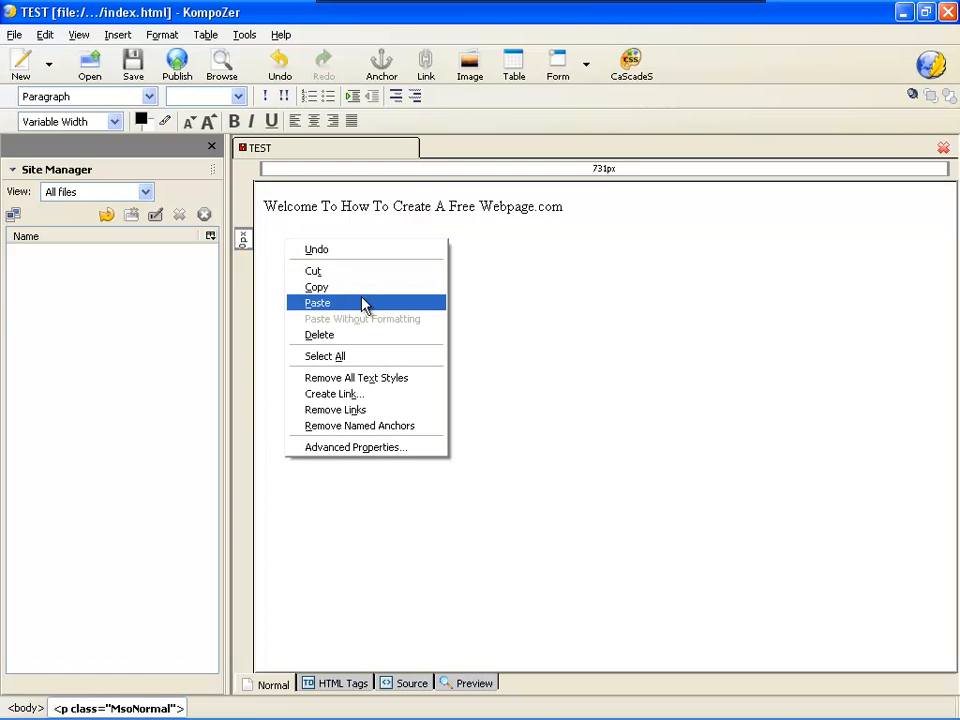
click(317, 303)
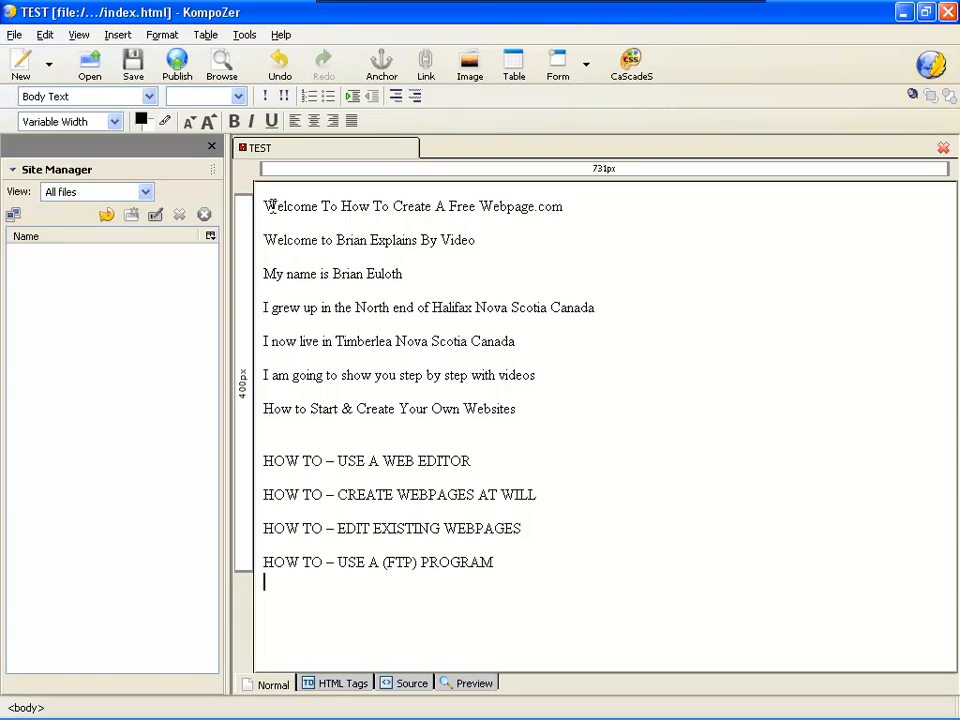
Step: Format the line "Welcome To How To Create A Free Webpage.com" as Heading 1
drag(262, 207, 585, 212)
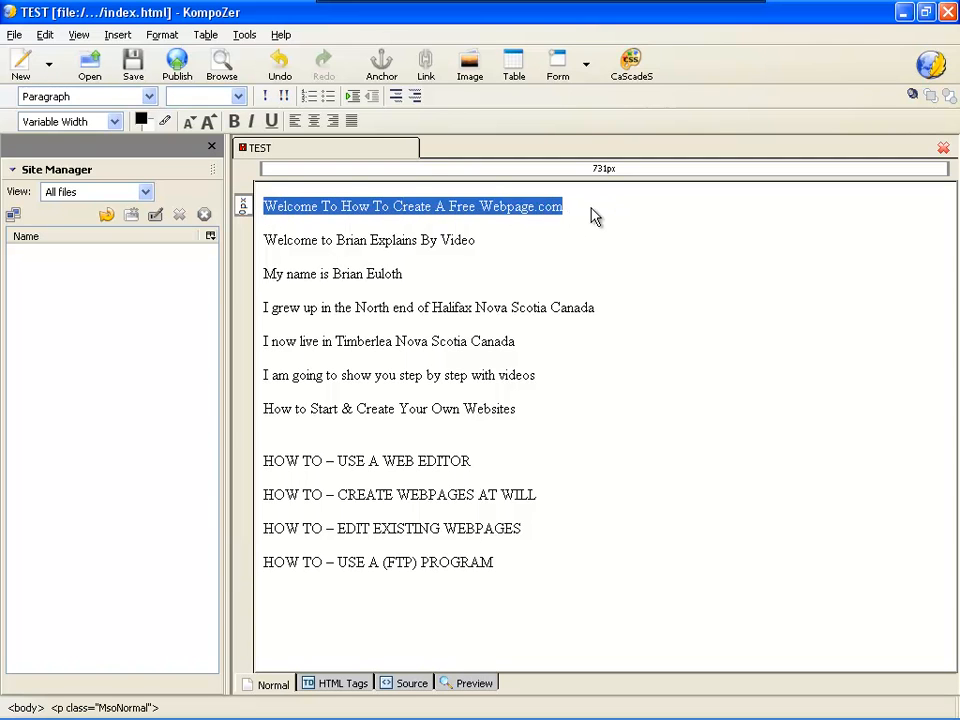
click(580, 213)
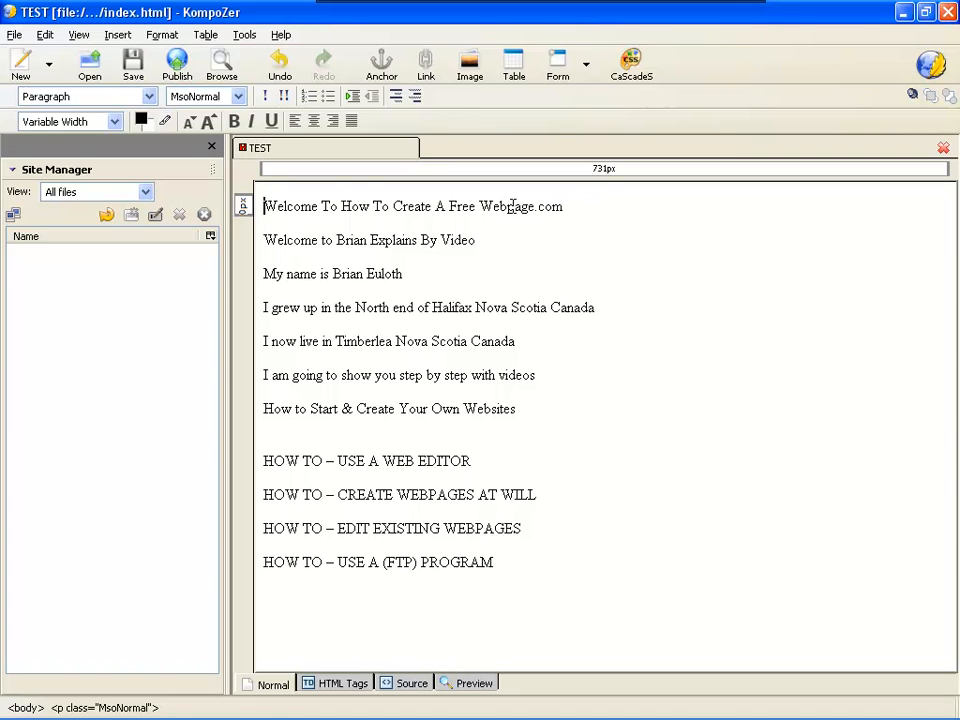
right_click(264, 205)
key(Escape)
click(149, 98)
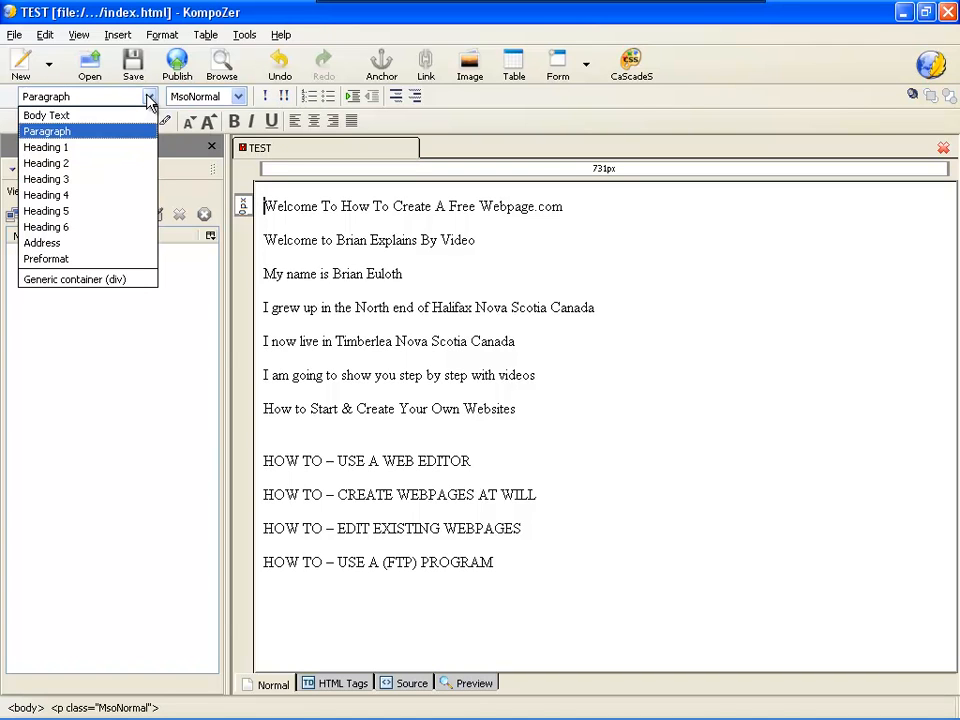
click(82, 147)
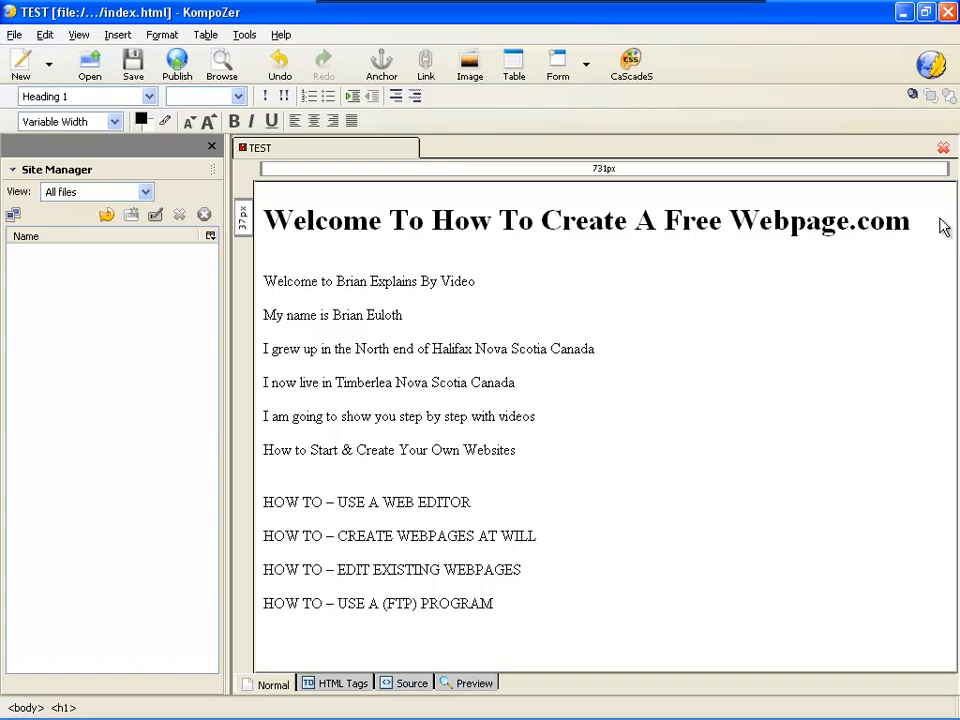
Step: Make the entire Heading 1 title italic and underlined
click(909, 223)
key(shift+Left)
key(shift+Left)
key(shift+Left)
key(shift+Left)
key(shift+Left)
key(shift+Left)
key(shift+Left)
key(shift+Left)
key(shift+Left)
key(shift+Left)
key(shift+Left)
key(shift+Left)
key(shift+Left)
key(shift+Left)
key(shift+Left)
key(shift+Left)
key(shift+Left)
key(shift+Left)
key(shift+Left)
key(shift+Left)
key(shift+Left)
key(shift+Left)
key(shift+Left)
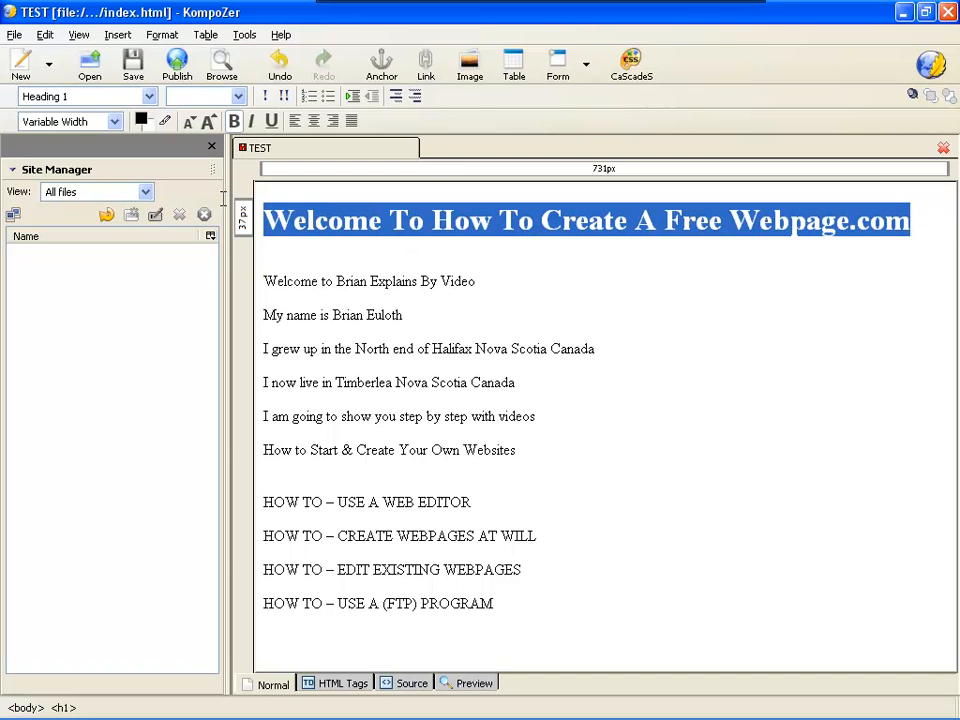
click(253, 122)
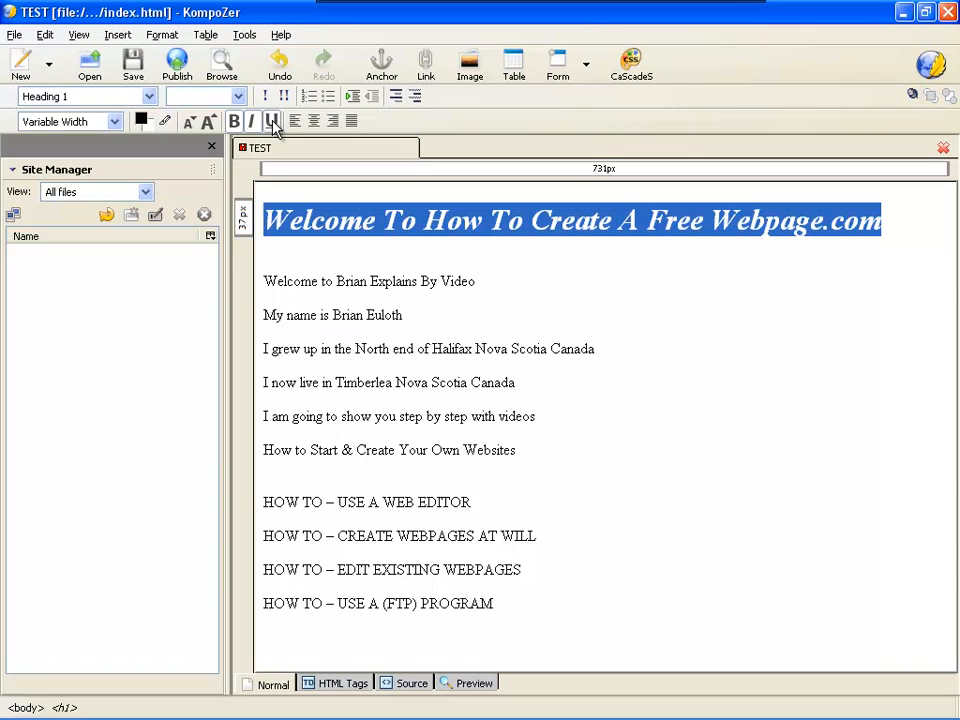
Step: Set the Heading 1 title's text colour to red (#FF0000) and deselect it
click(143, 121)
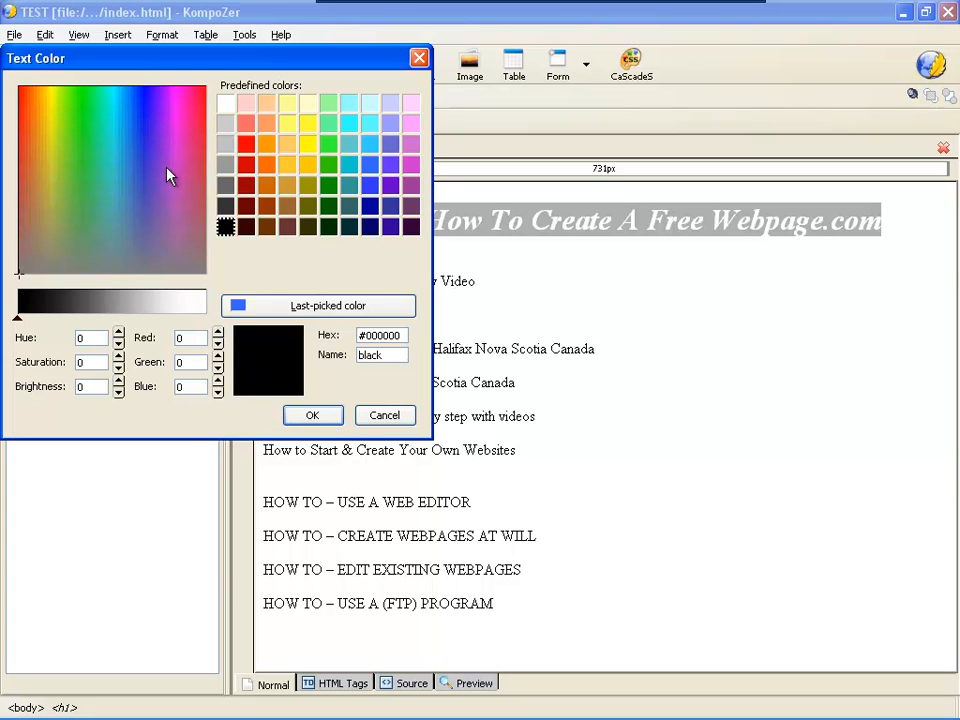
click(250, 170)
click(247, 149)
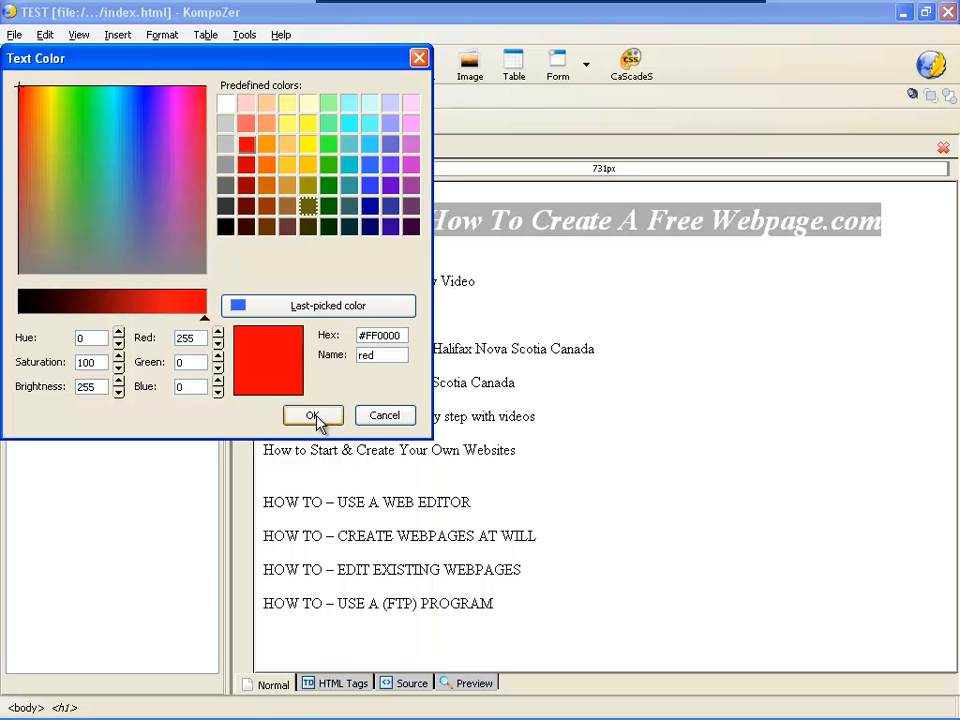
click(315, 417)
right_click(317, 421)
click(763, 360)
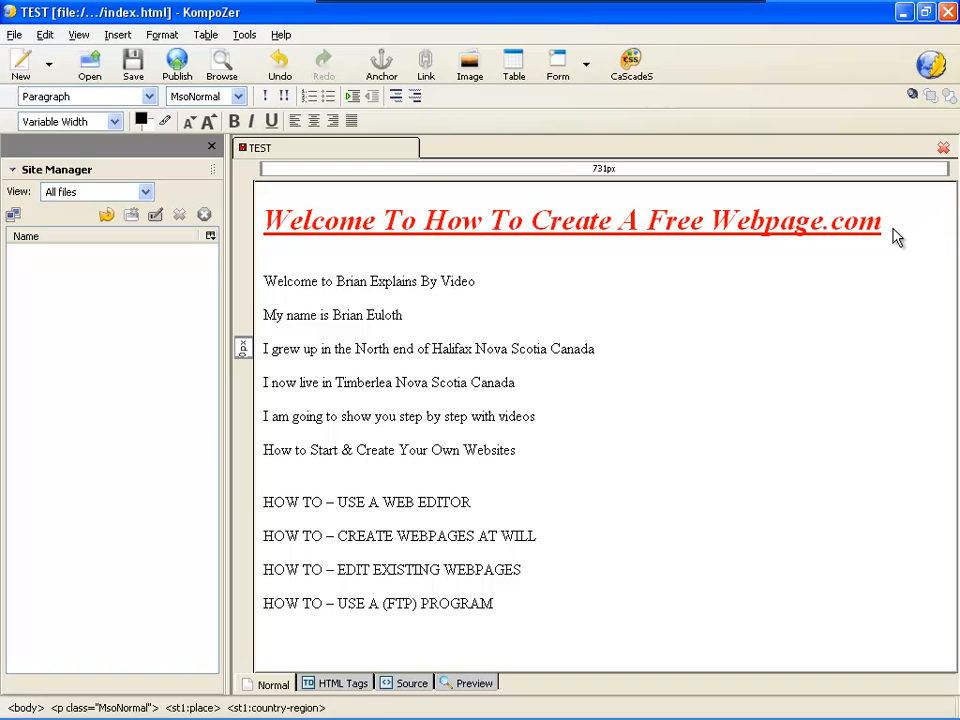
Step: Change the red title's font to Tahoma and reduce its text size by one step
click(265, 221)
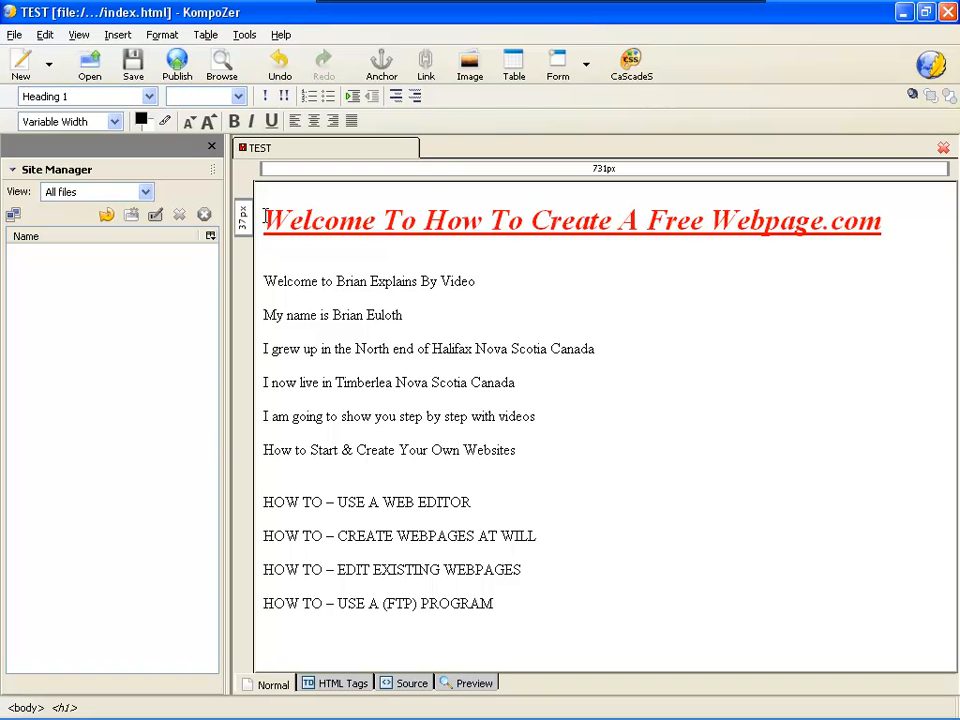
drag(265, 220, 898, 234)
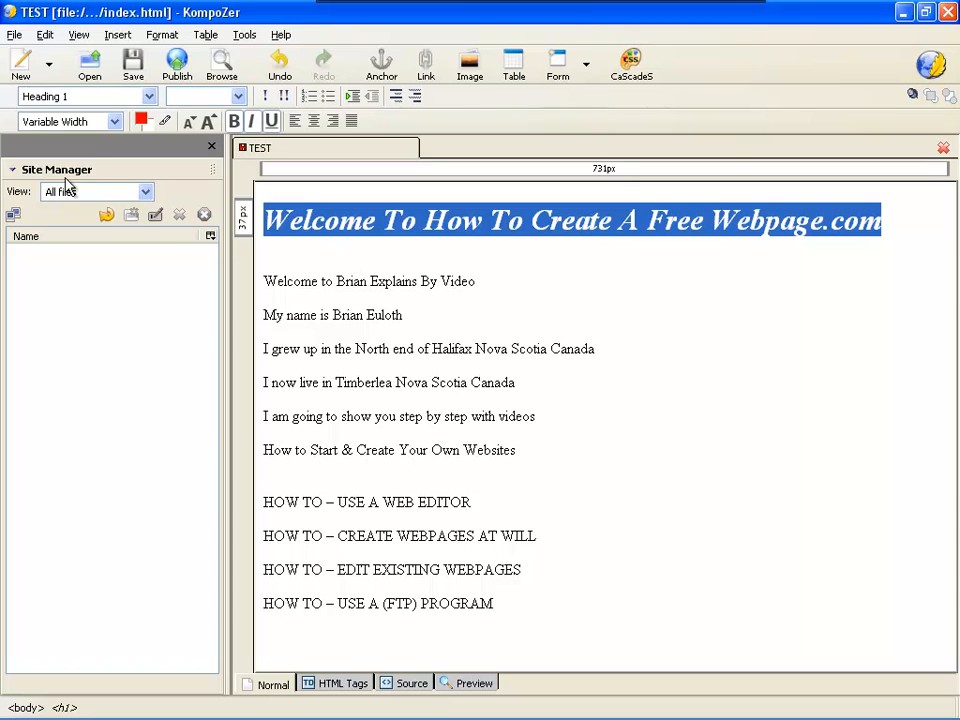
click(113, 123)
drag(183, 253, 186, 557)
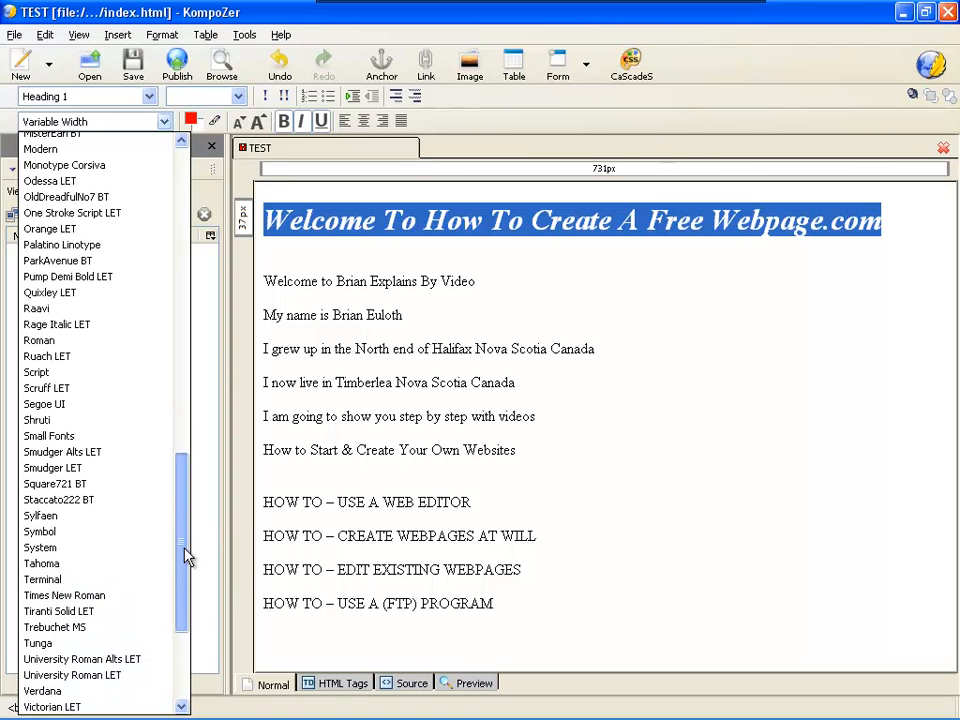
click(30, 566)
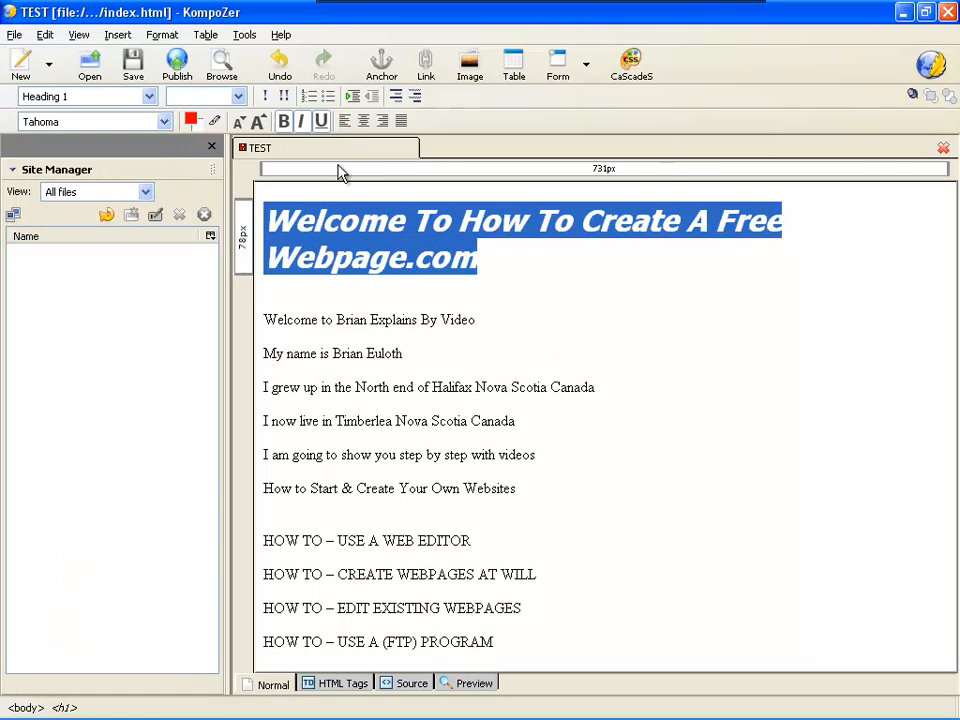
click(240, 122)
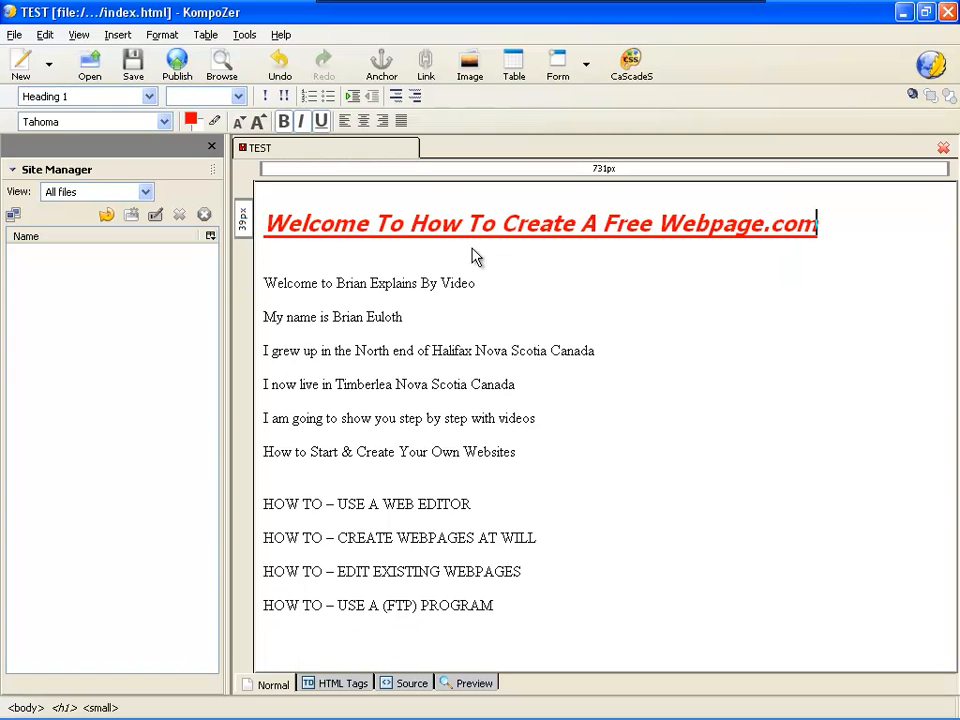
Step: Format the second welcome line, directly below the red title, as Heading 2
click(264, 287)
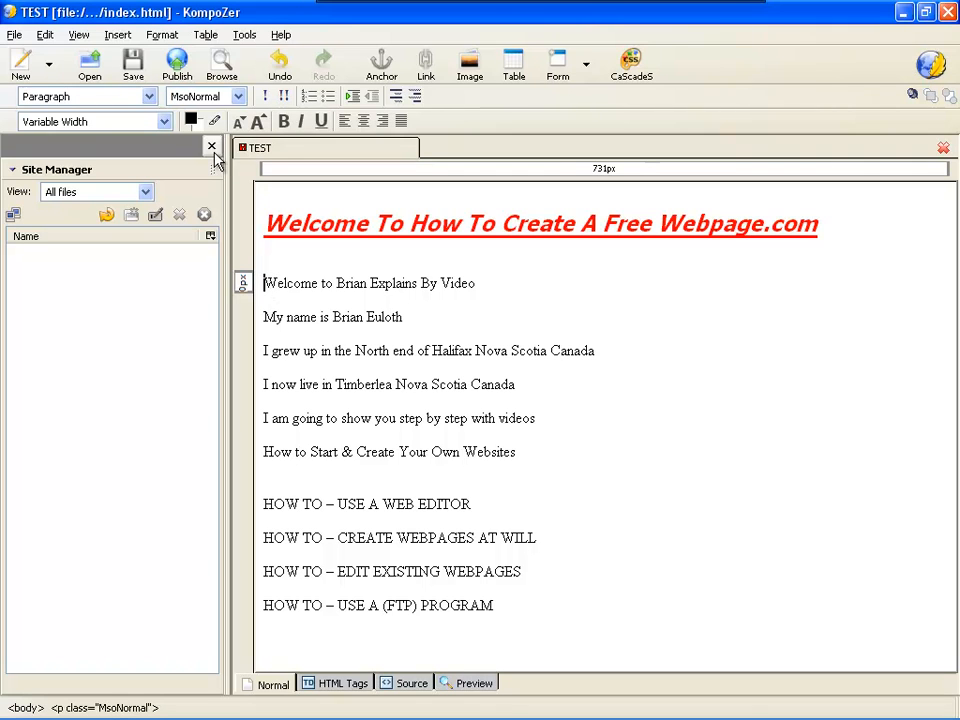
click(149, 96)
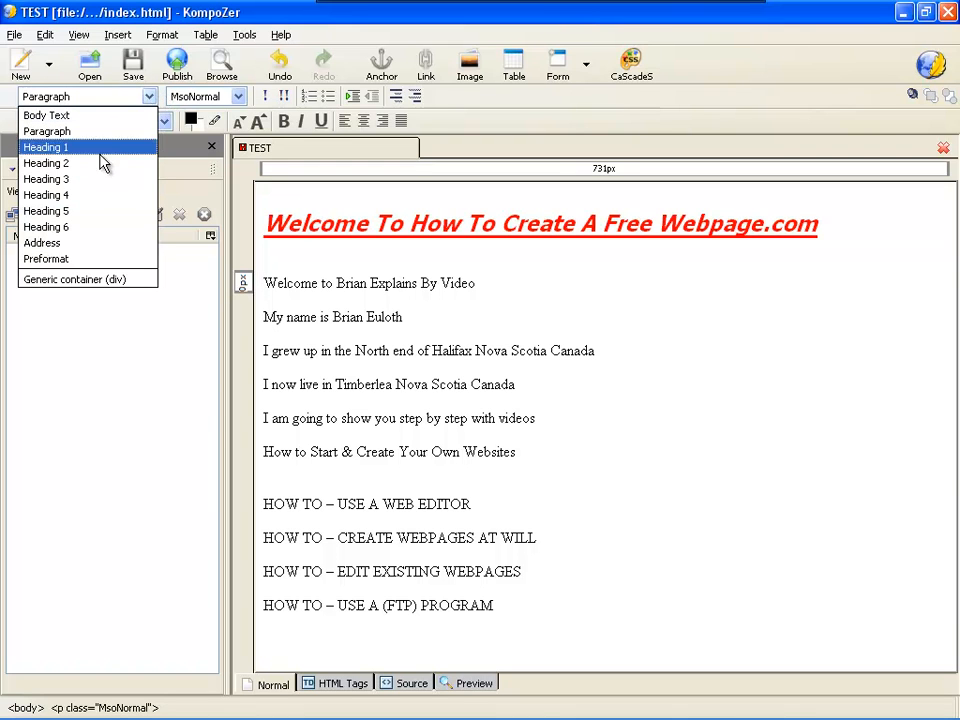
click(42, 164)
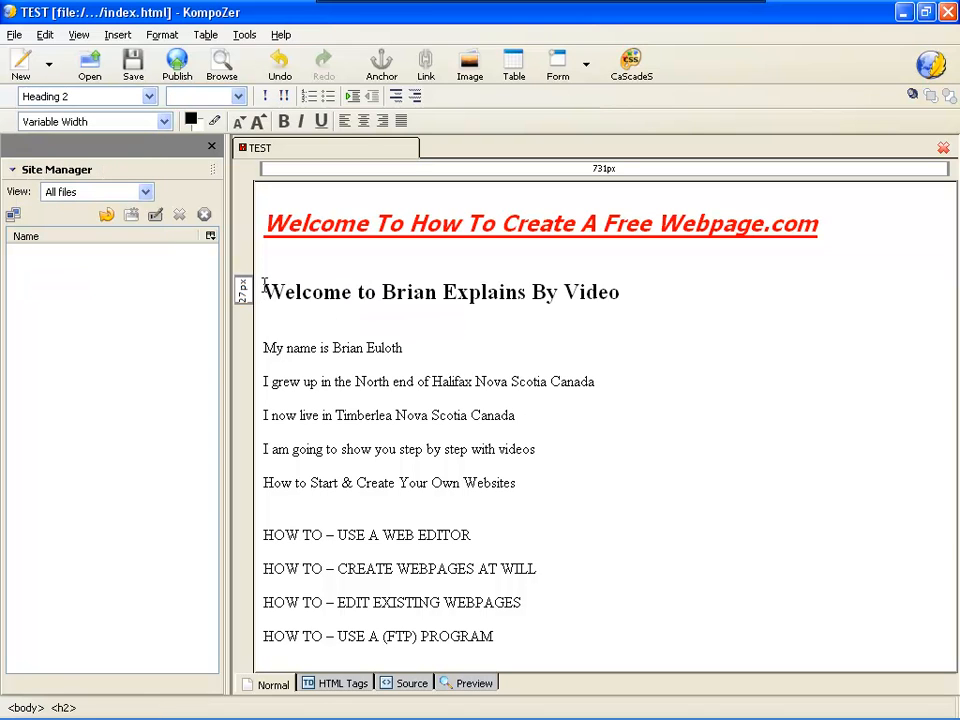
Step: Set the Heading 2 line's font to Tahoma and make it italic
drag(263, 290, 632, 310)
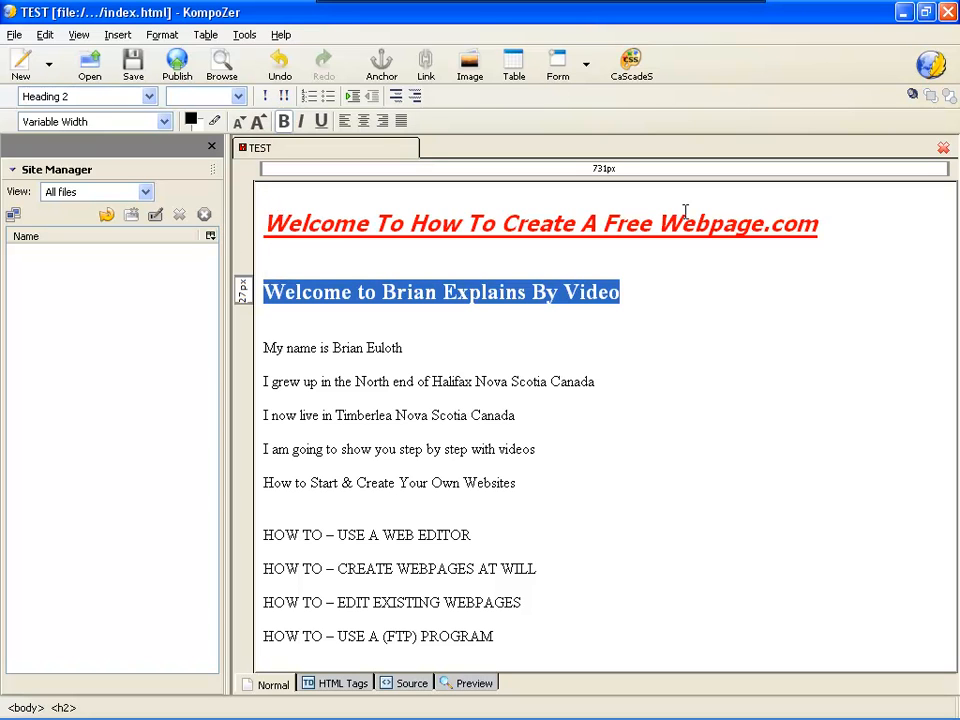
click(164, 122)
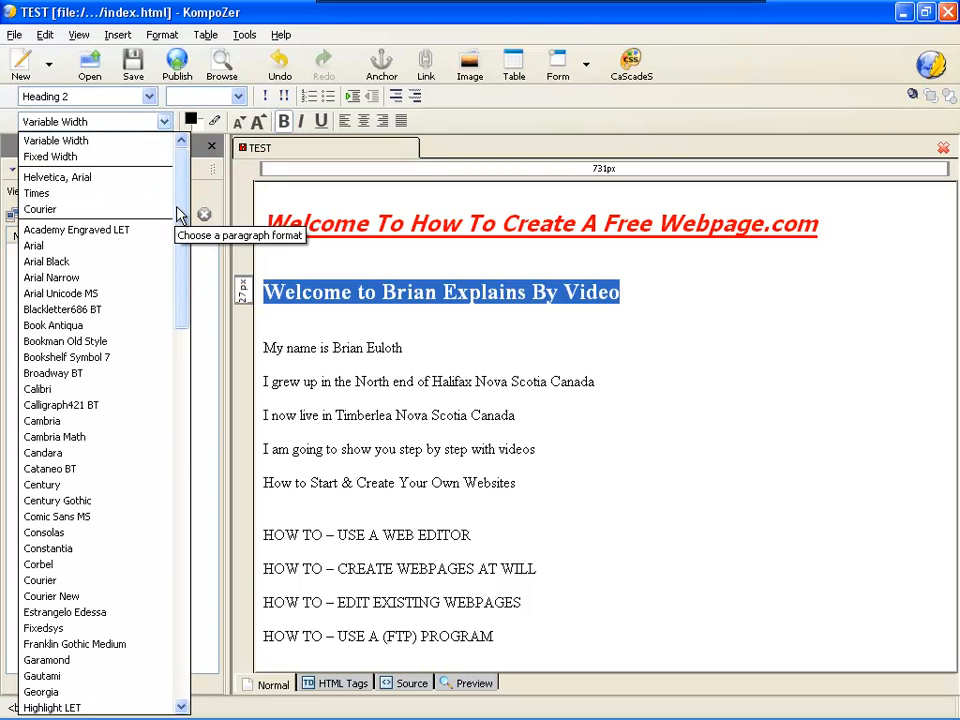
scroll(100, 420, down, 15)
click(54, 436)
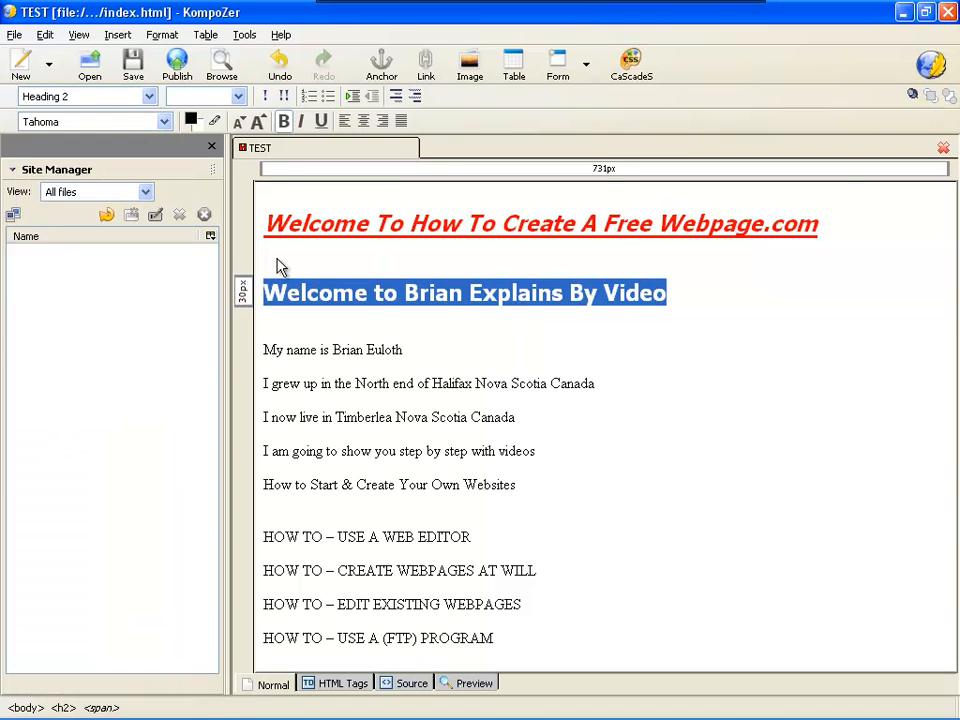
click(302, 122)
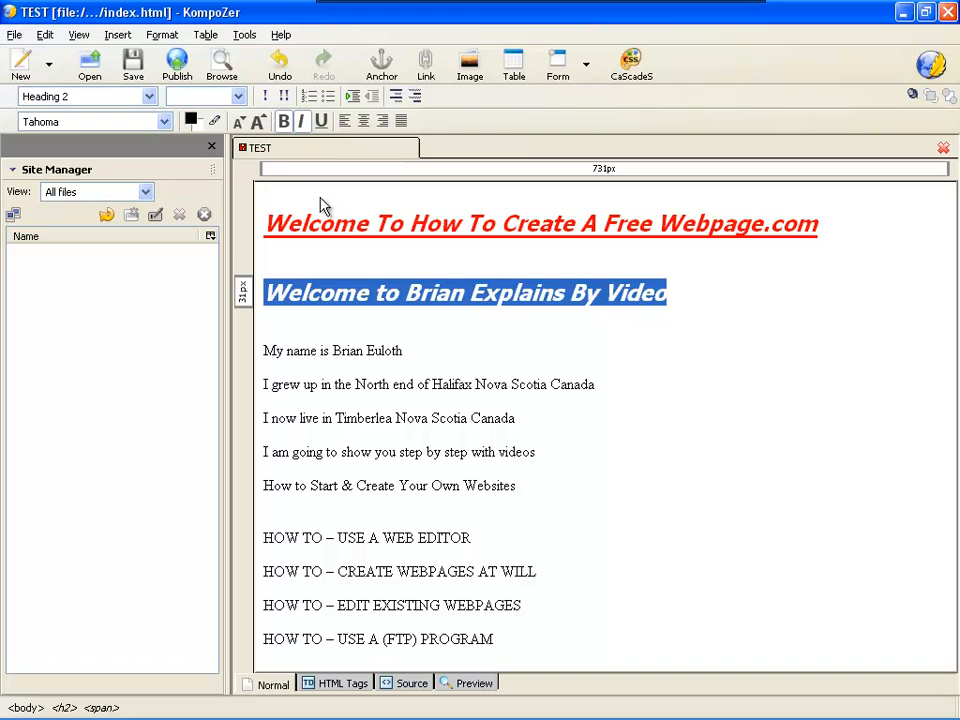
Step: Indent the second welcome line by five levels so it sits nearer the middle of the page
click(352, 97)
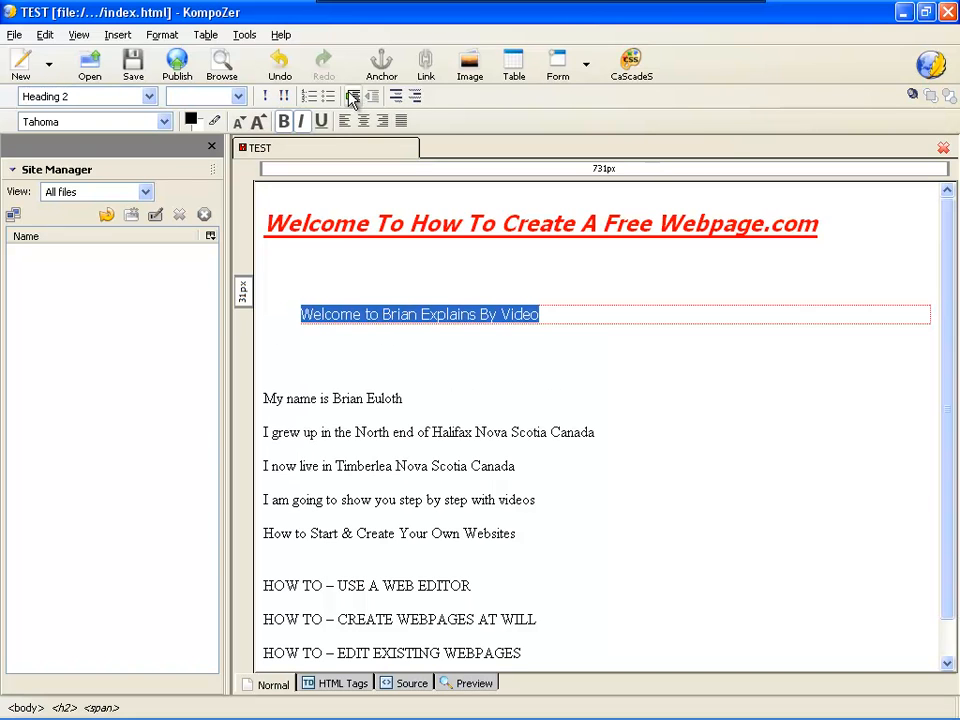
click(352, 97)
click(352, 97)
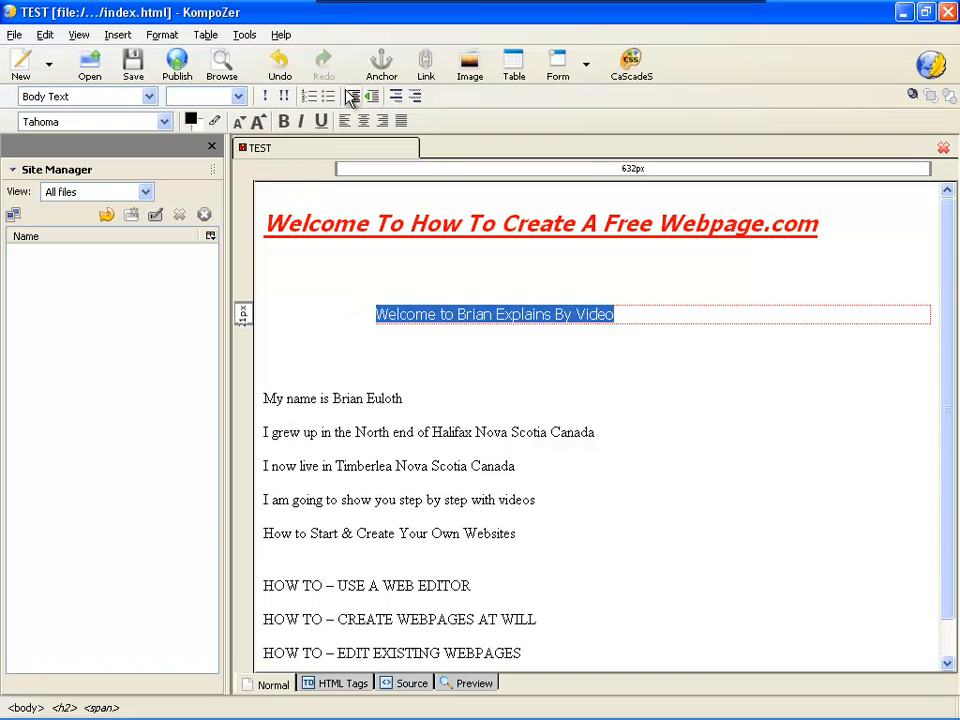
click(352, 97)
click(352, 97)
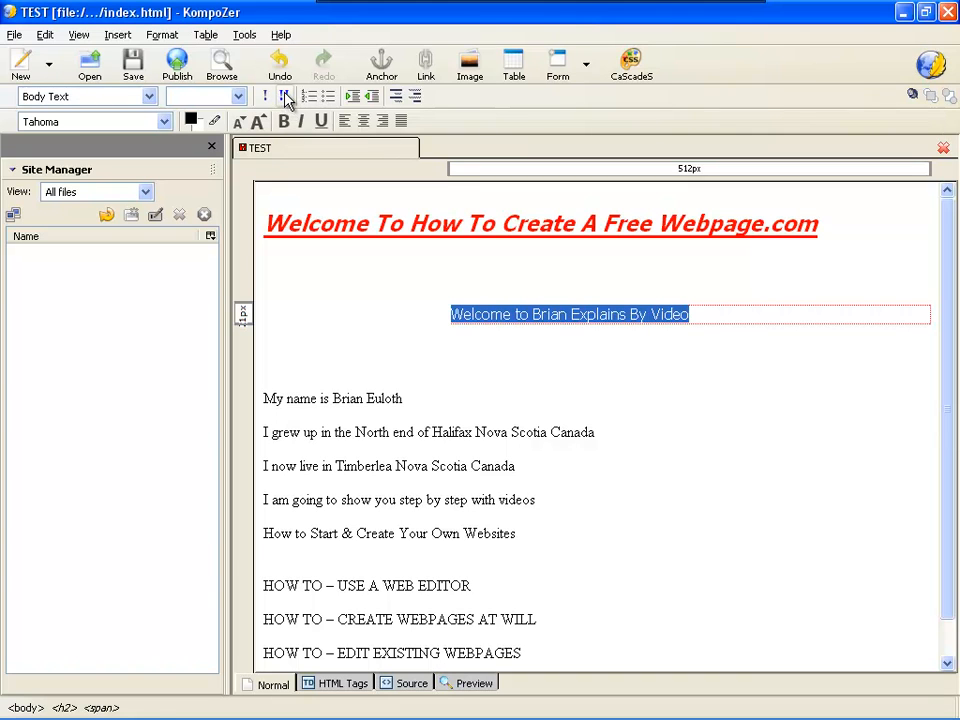
Step: Apply strong emphasis and italics to the second welcome line and enlarge its text by two steps
click(285, 96)
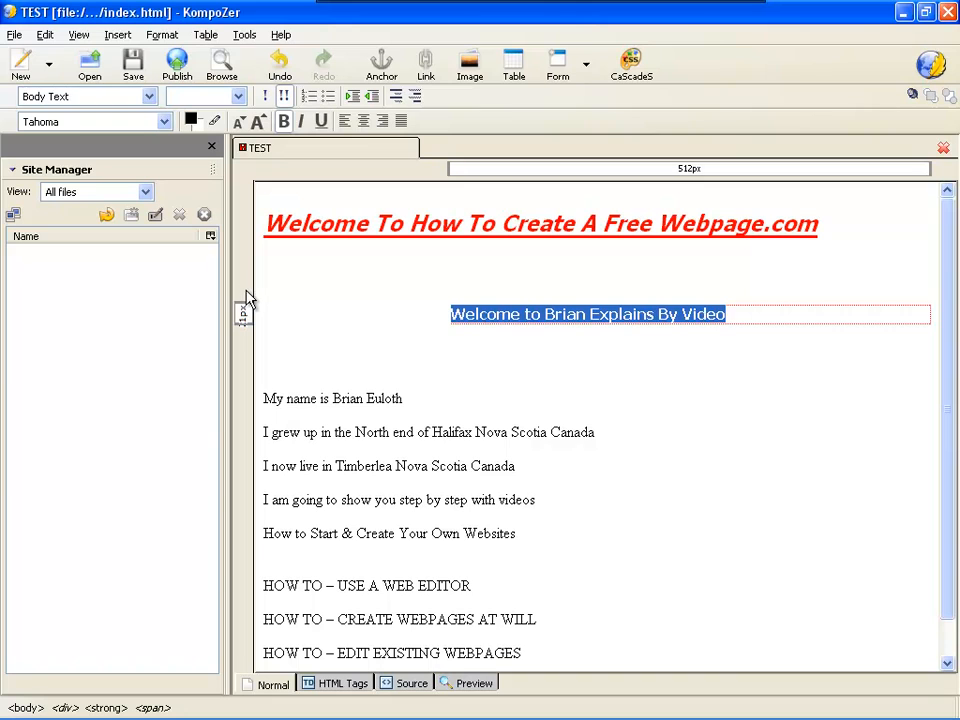
click(304, 121)
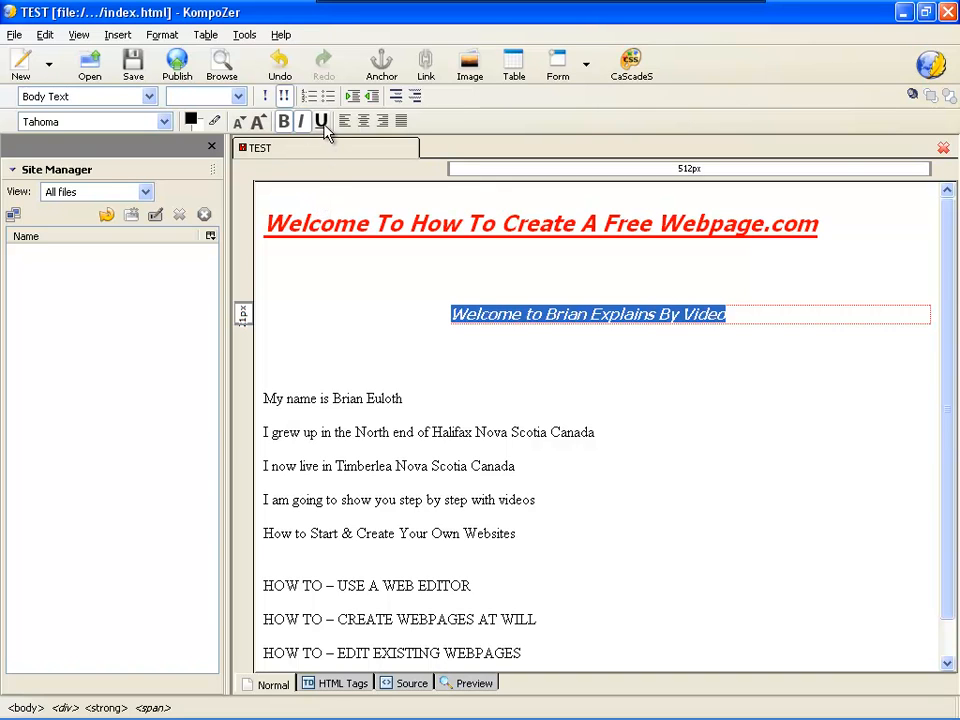
click(258, 122)
click(258, 122)
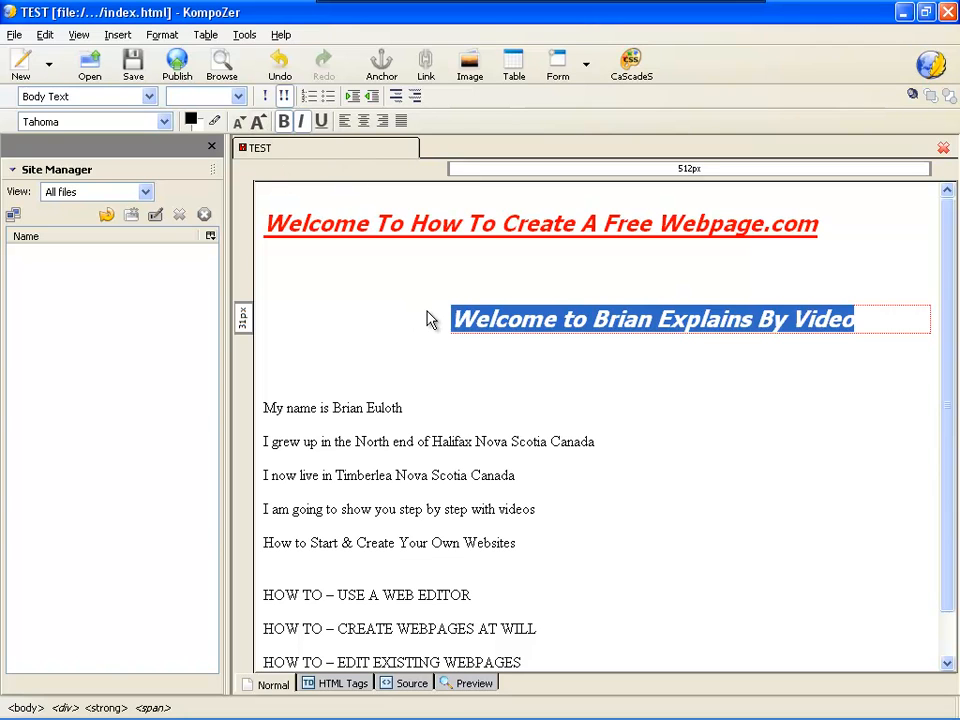
Step: Reduce the second welcome line's indentation by three levels
click(372, 95)
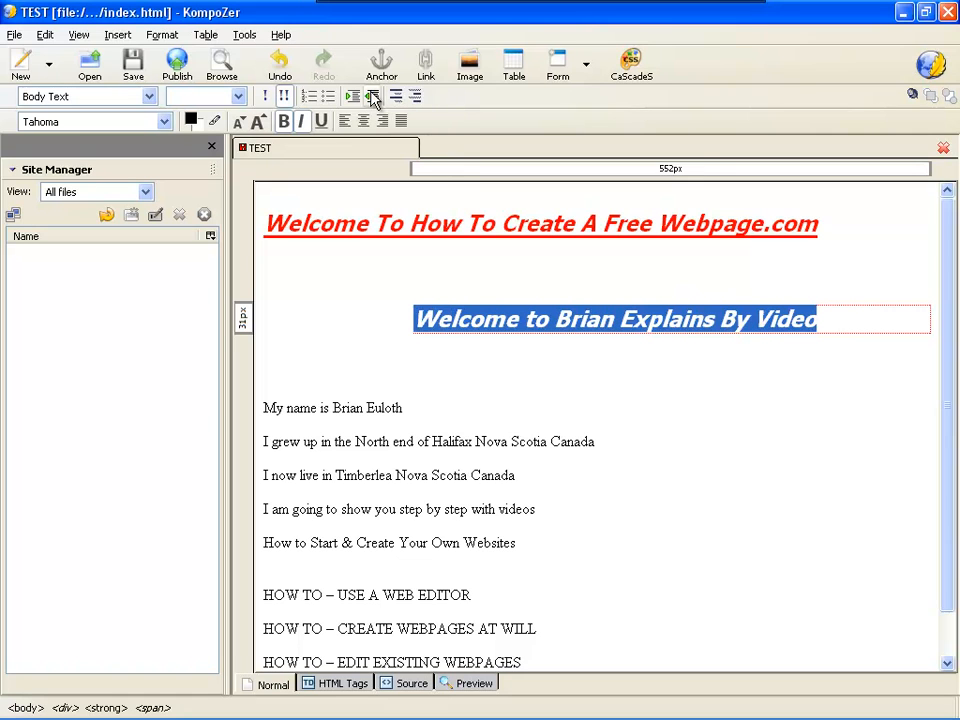
click(372, 95)
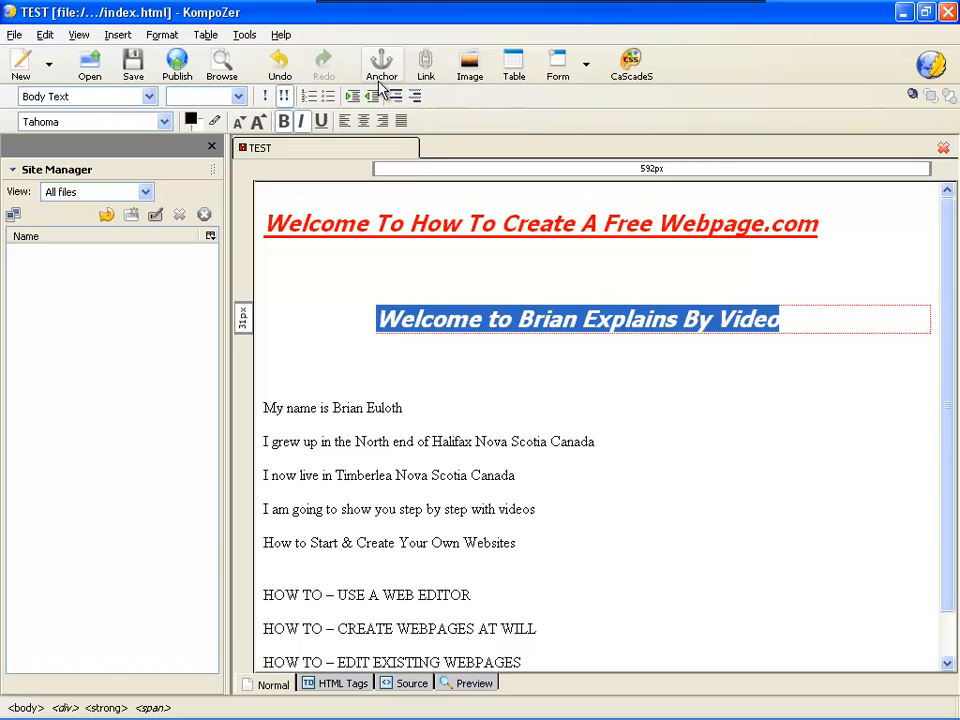
click(372, 96)
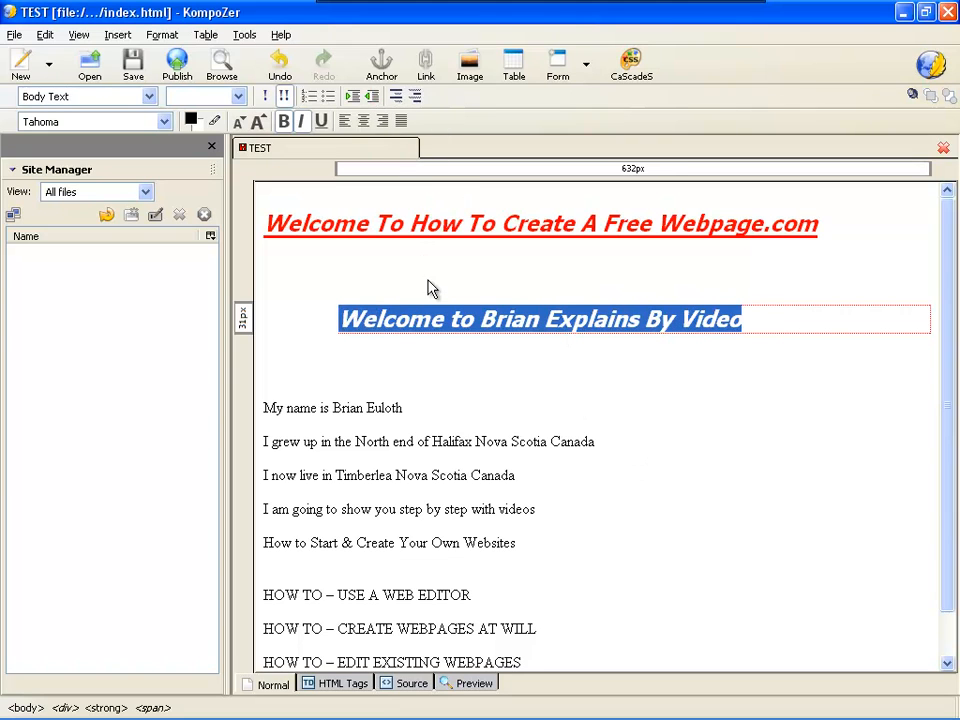
Step: Make the "My name is" line bold and italic and set its font to Helvetica, Arial
click(499, 400)
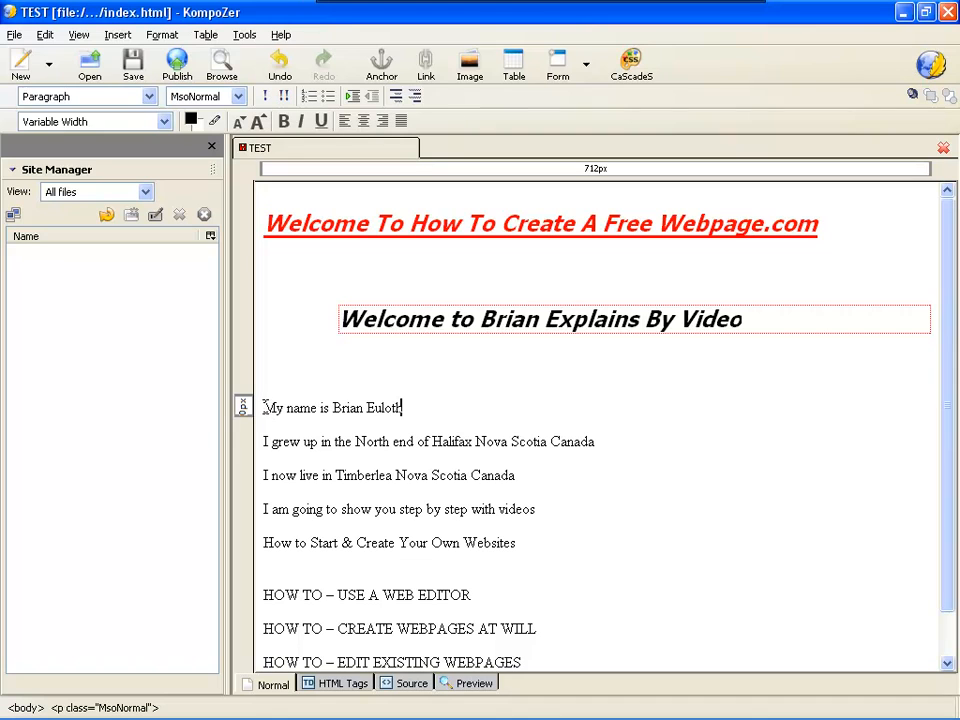
drag(263, 408, 418, 418)
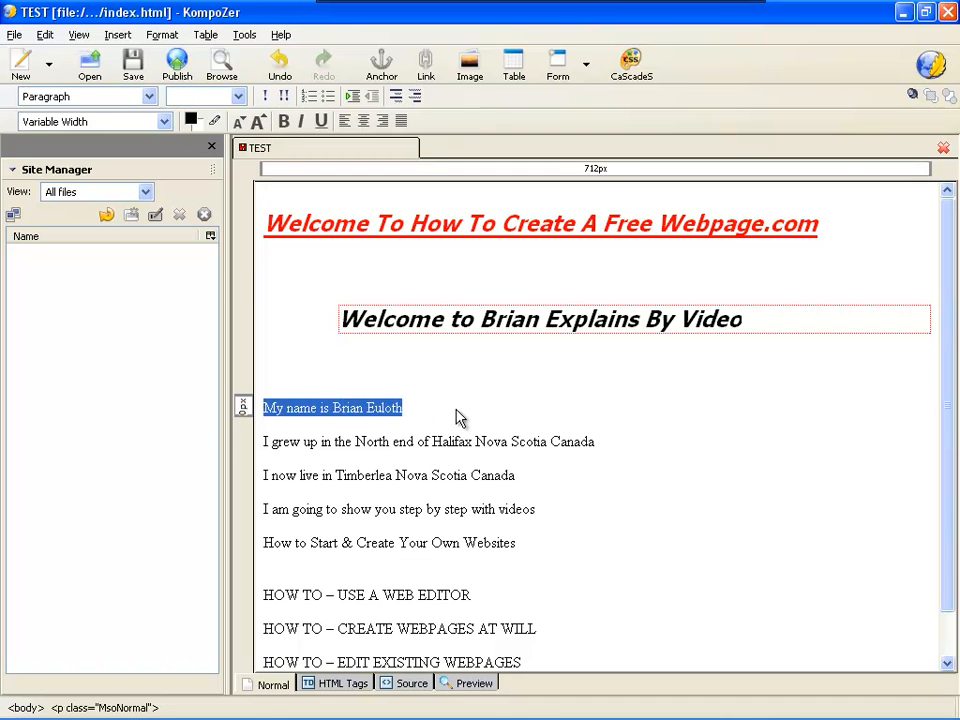
click(283, 125)
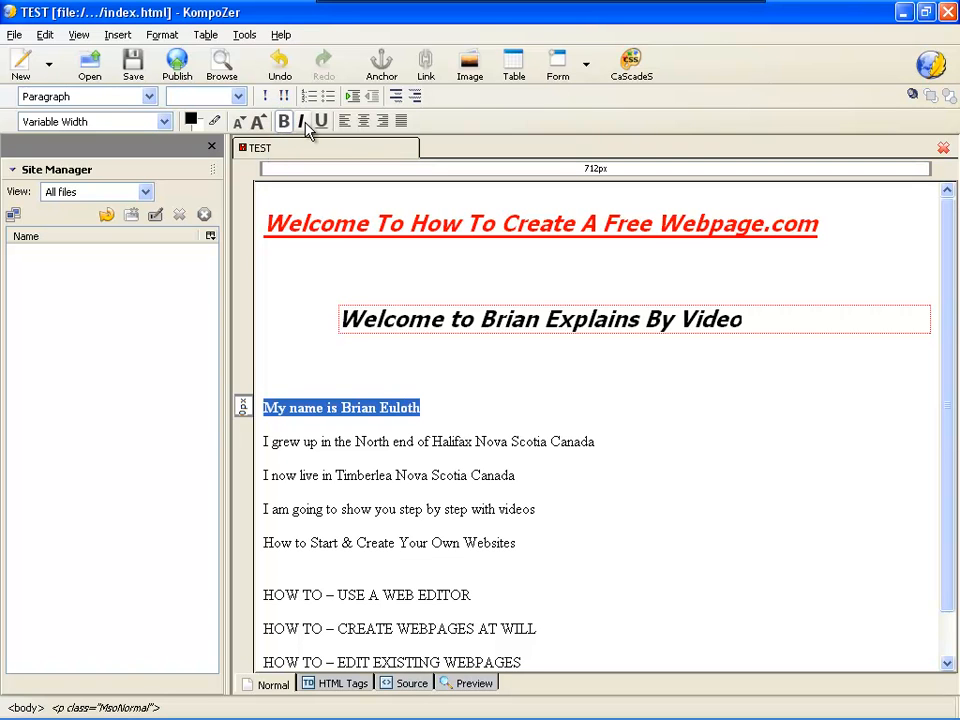
click(303, 121)
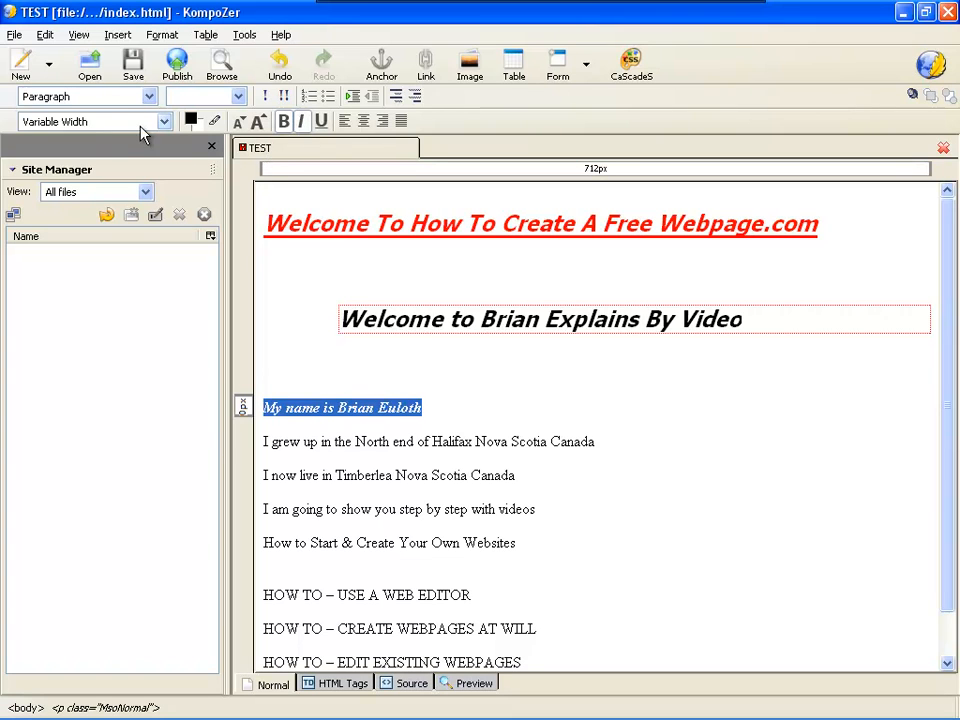
click(165, 122)
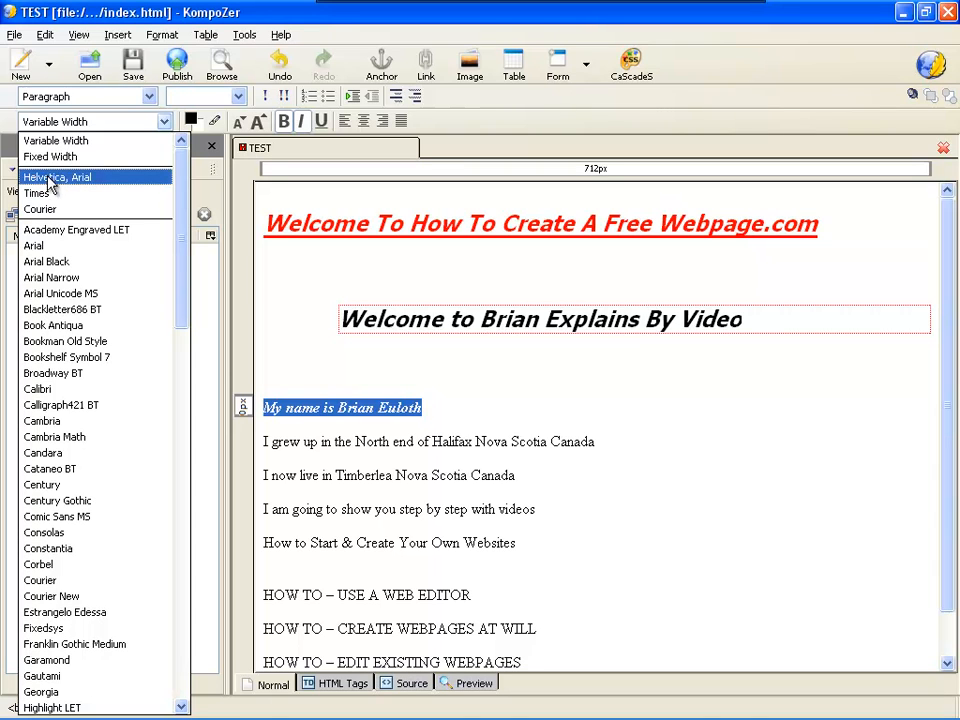
click(105, 181)
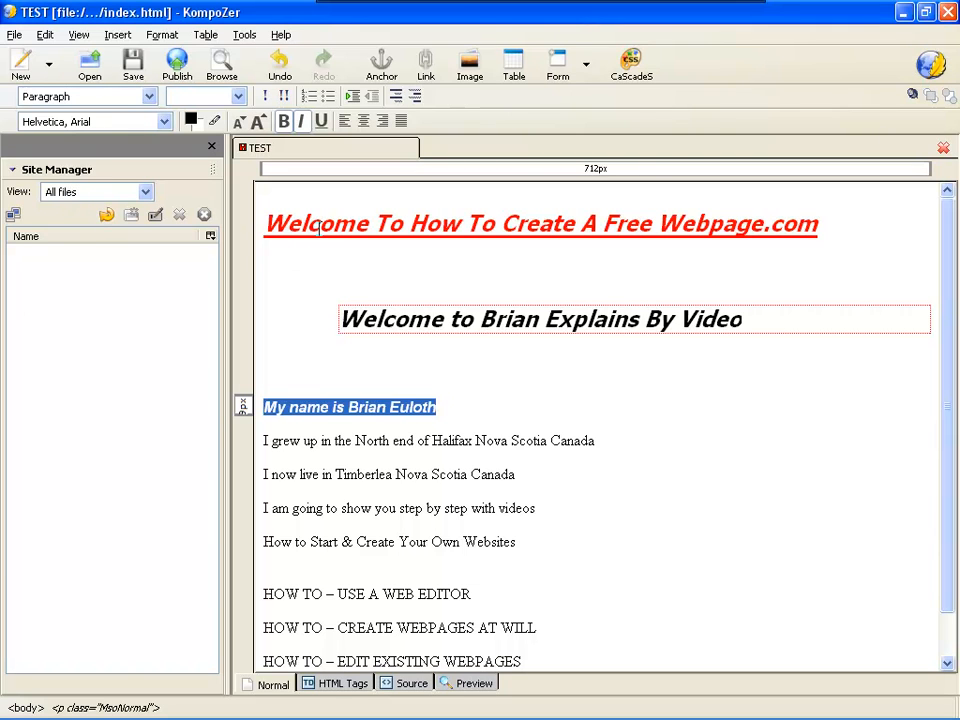
Step: Set the font of the "I grew up in" and "I now live in" lines to Verdana
click(262, 440)
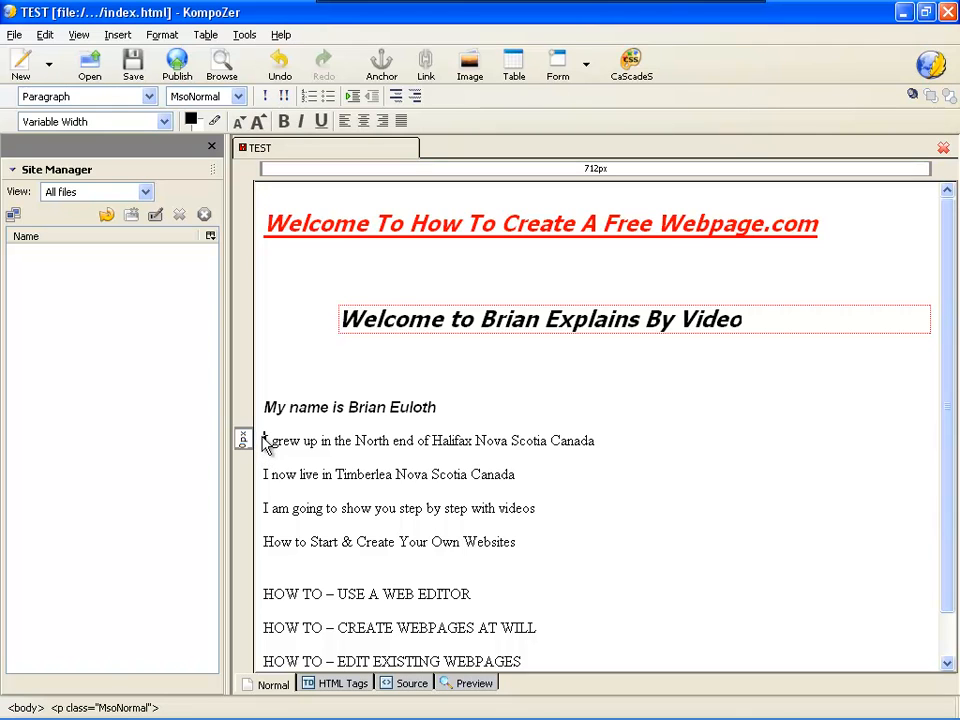
drag(265, 443, 540, 470)
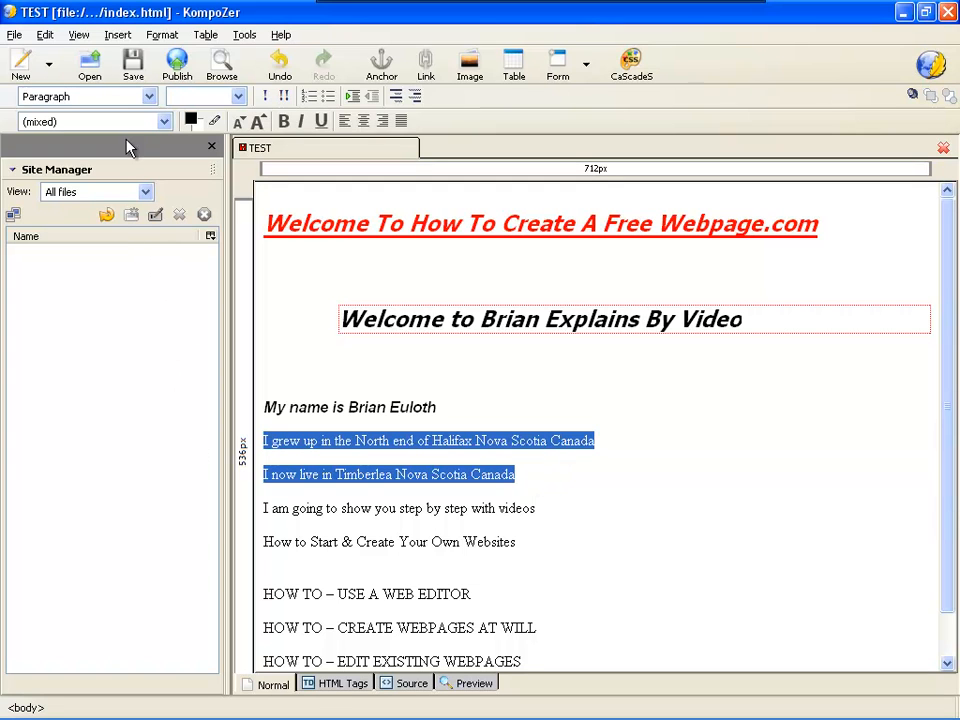
click(165, 121)
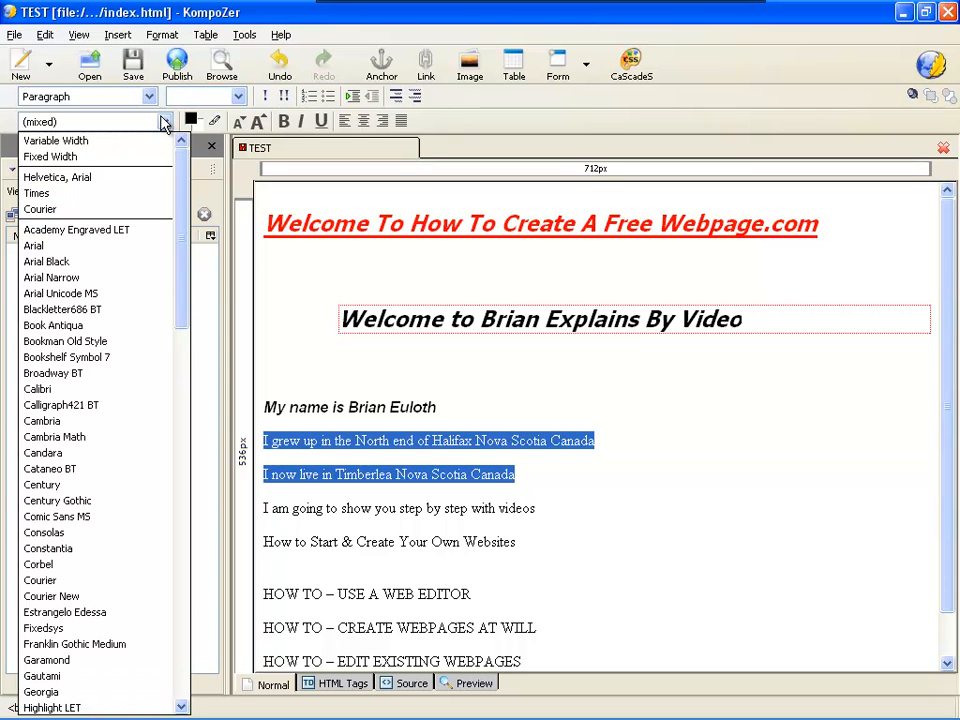
drag(184, 219, 176, 579)
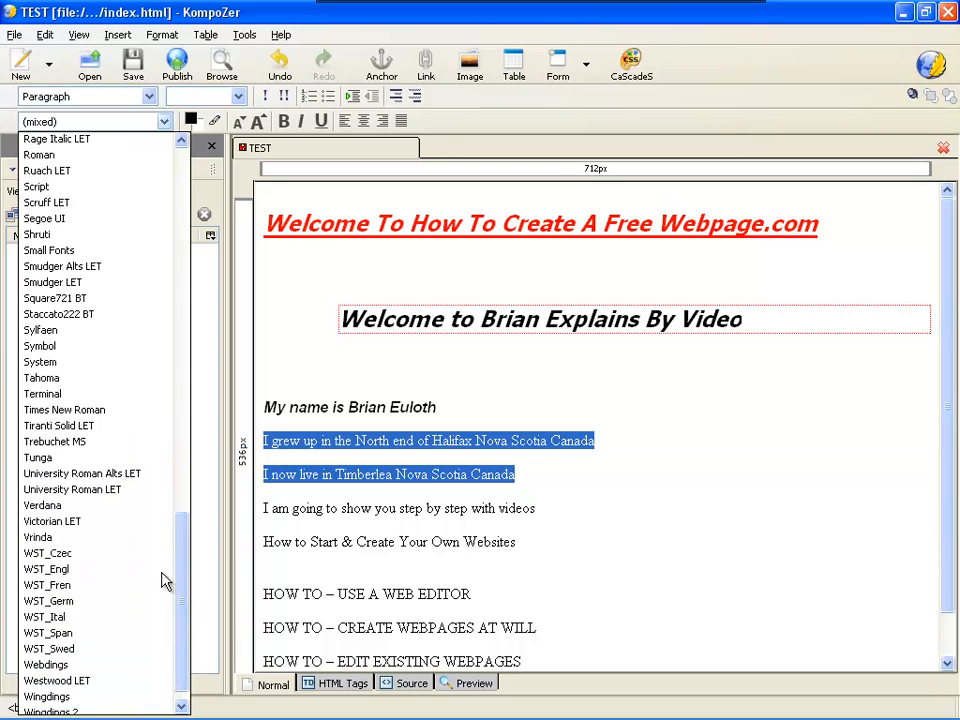
click(40, 507)
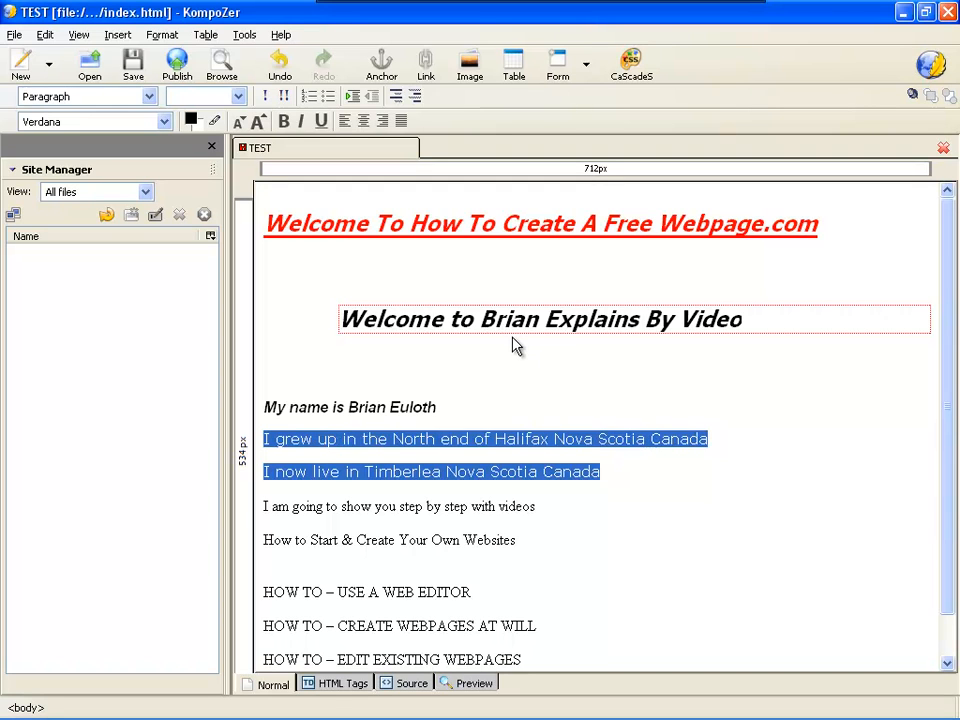
Step: Set the font of the line "I am going to show you step by step with videos" to Georgia
click(259, 508)
drag(259, 508, 573, 517)
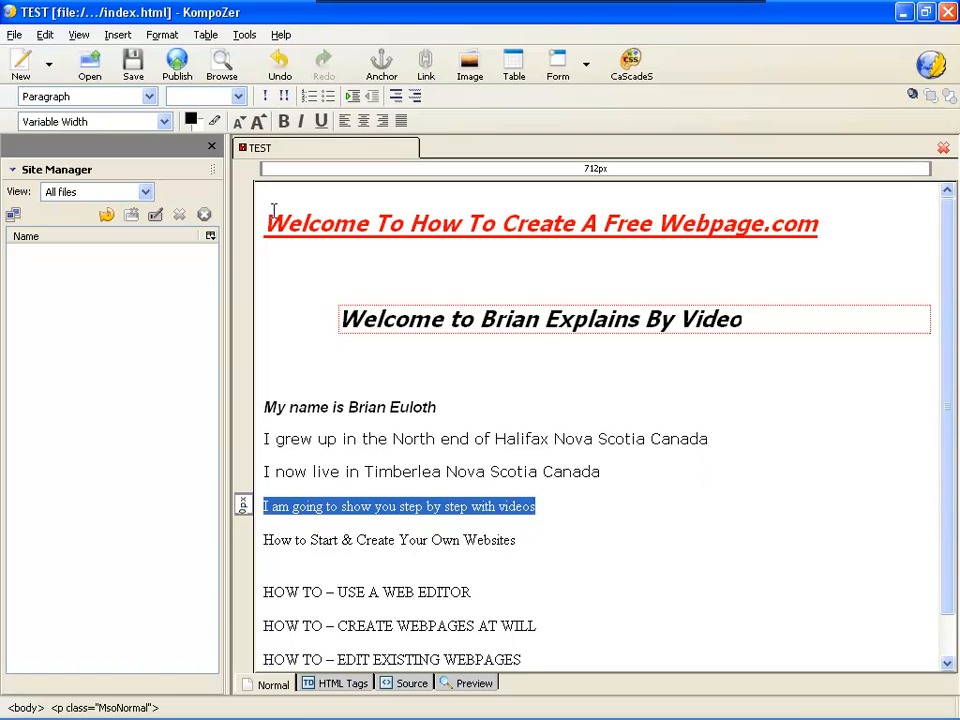
click(166, 121)
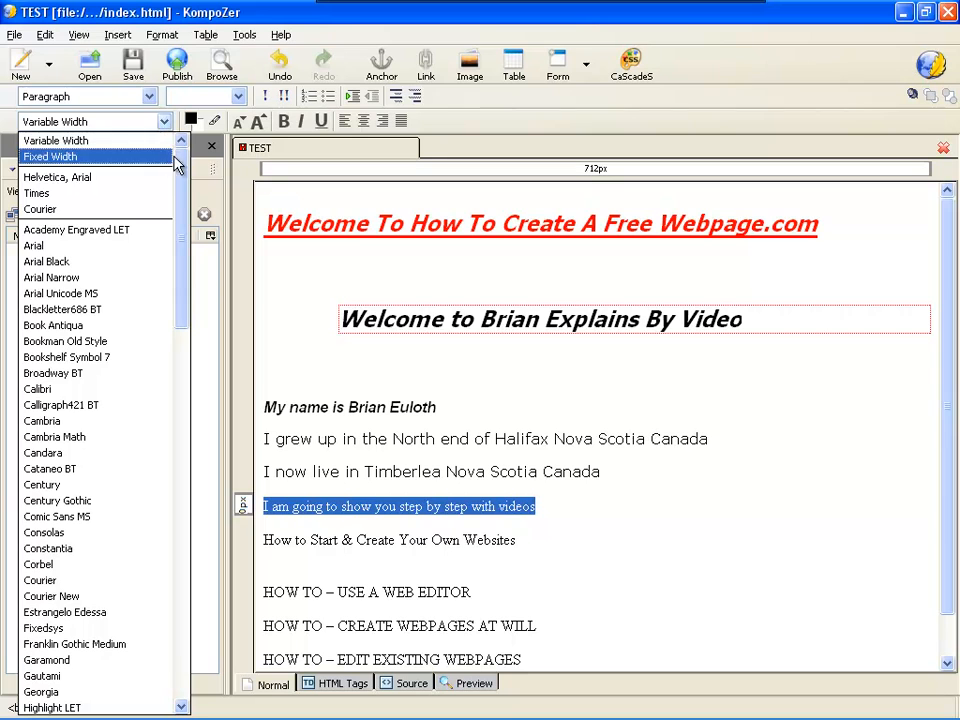
drag(182, 178, 184, 255)
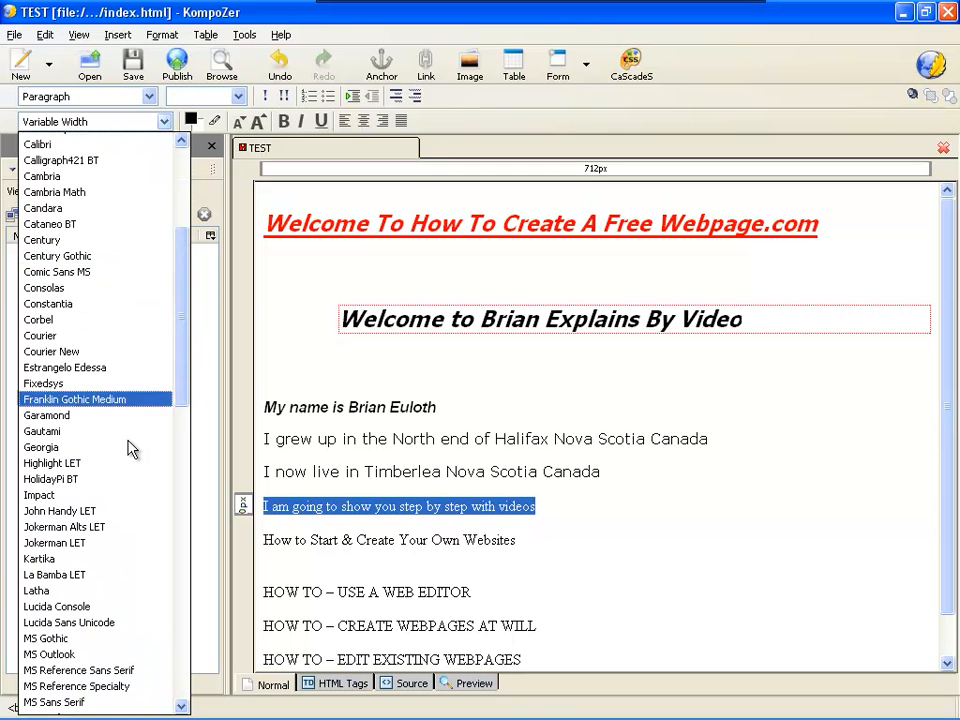
click(36, 449)
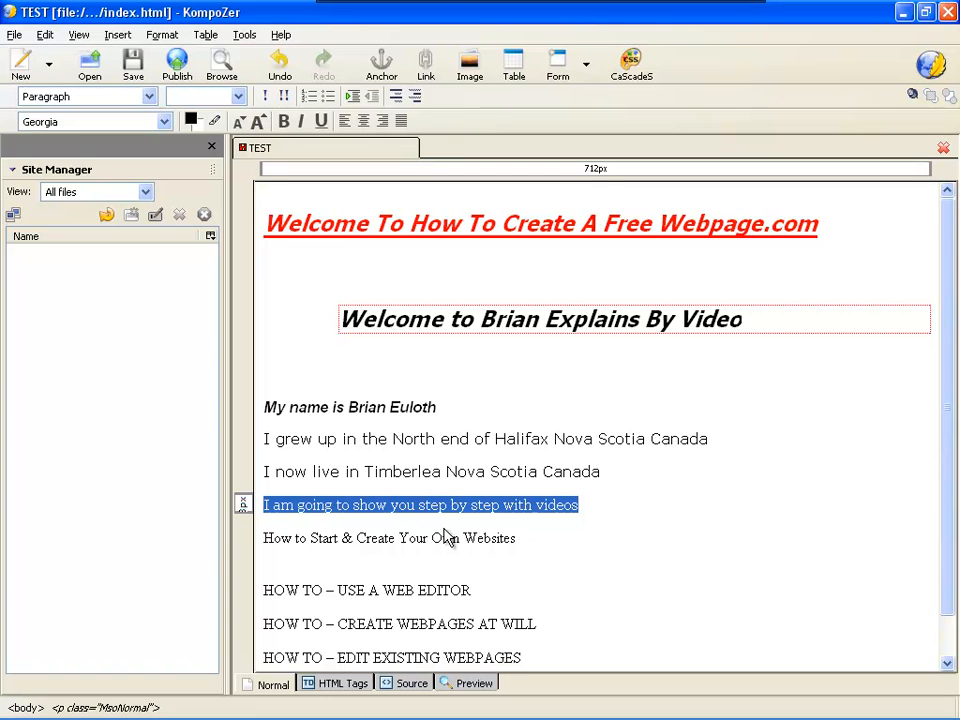
Step: Make the "I am going to show you step by step with videos" line bold, italic and underlined
scroll(661, 535, down, 1)
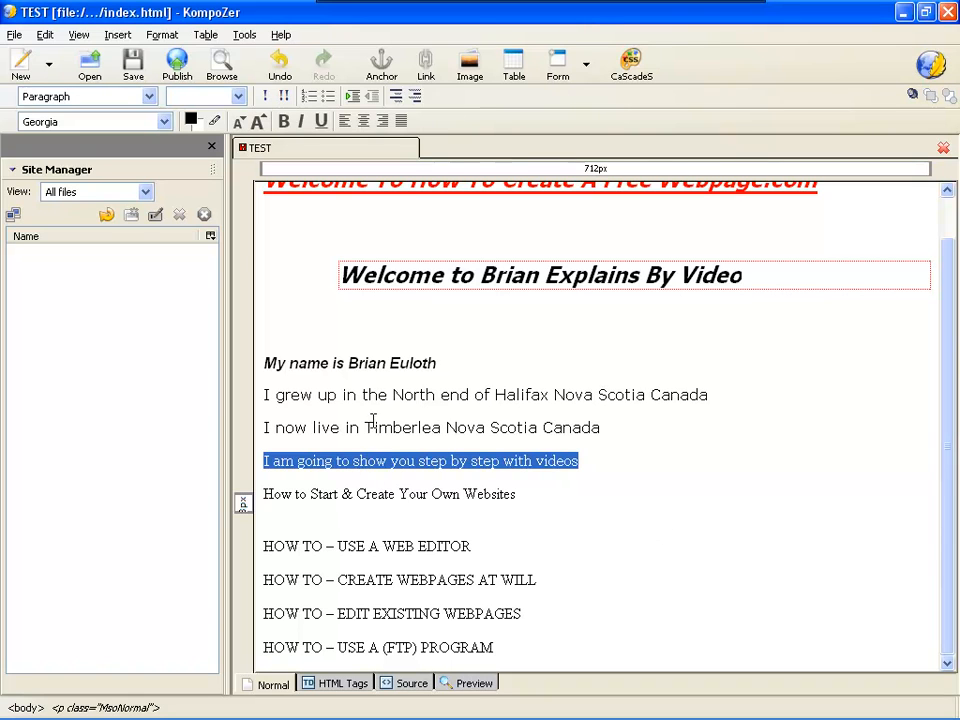
click(287, 121)
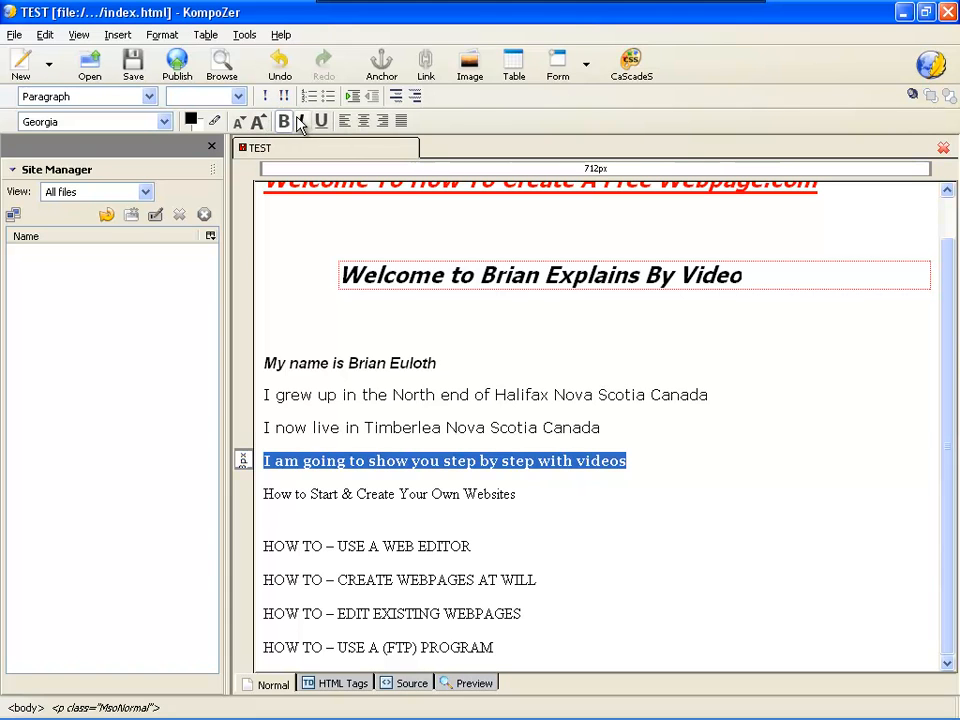
click(303, 121)
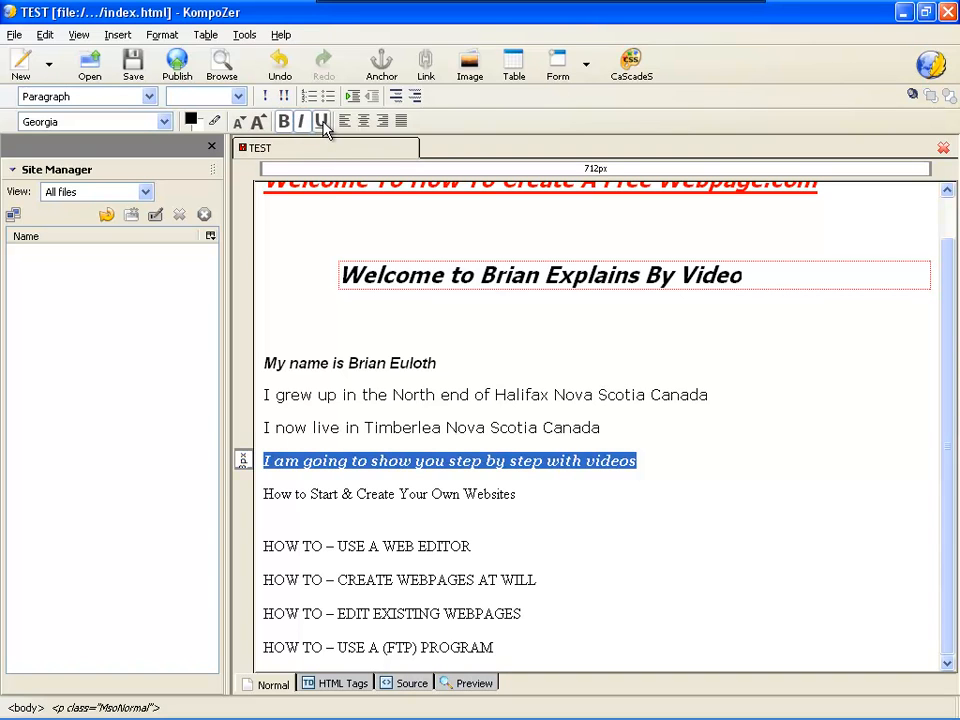
click(322, 121)
Step: Apply the Georgia font to the "step by step with videos" and "How to Start & Create Your Own Websites" lines together
drag(527, 505, 219, 454)
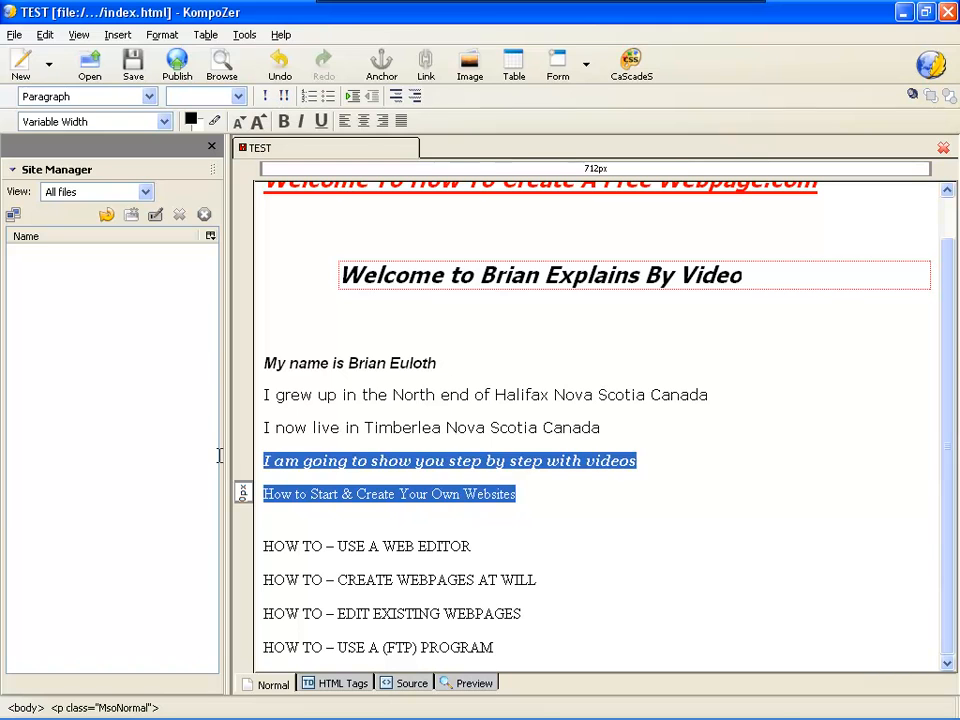
click(164, 121)
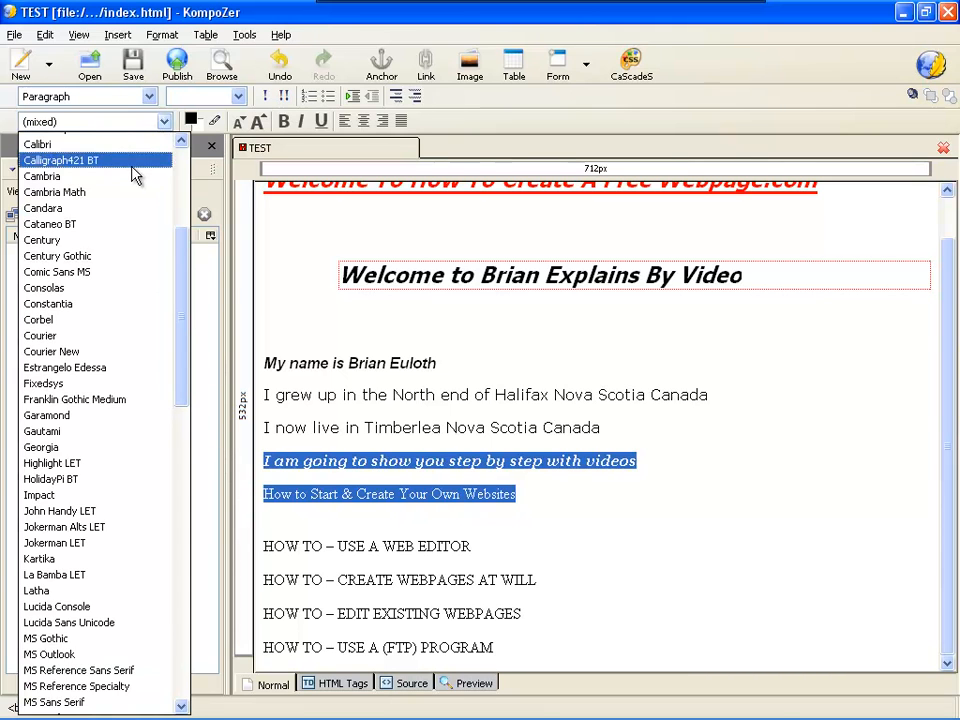
click(43, 448)
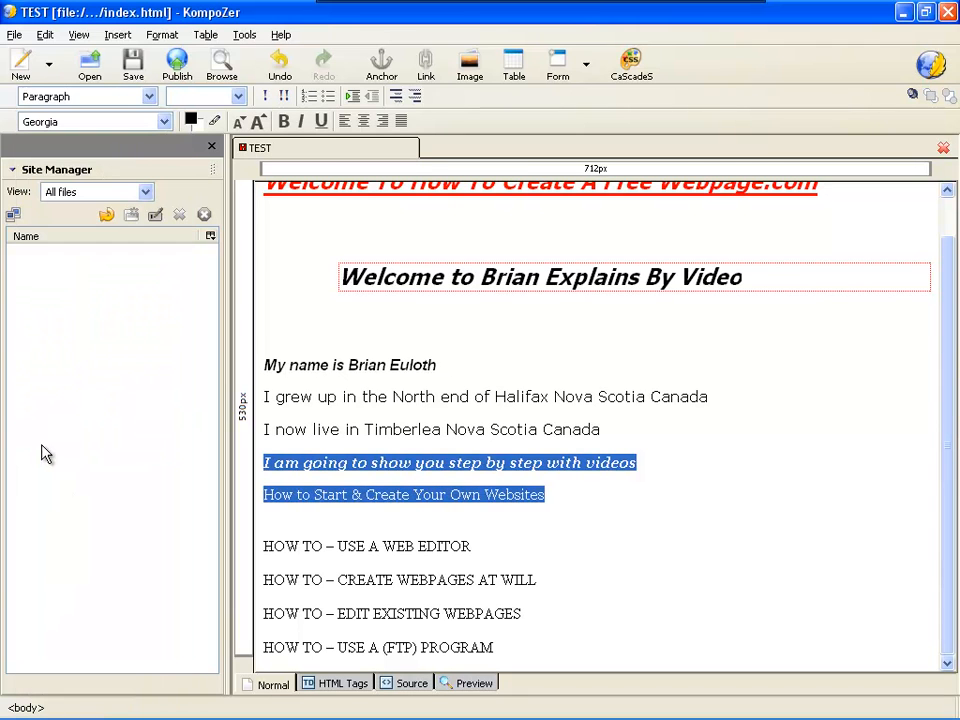
Step: Apply bold, italic and underline to the two selected Georgia lines and indent them by one level
click(284, 121)
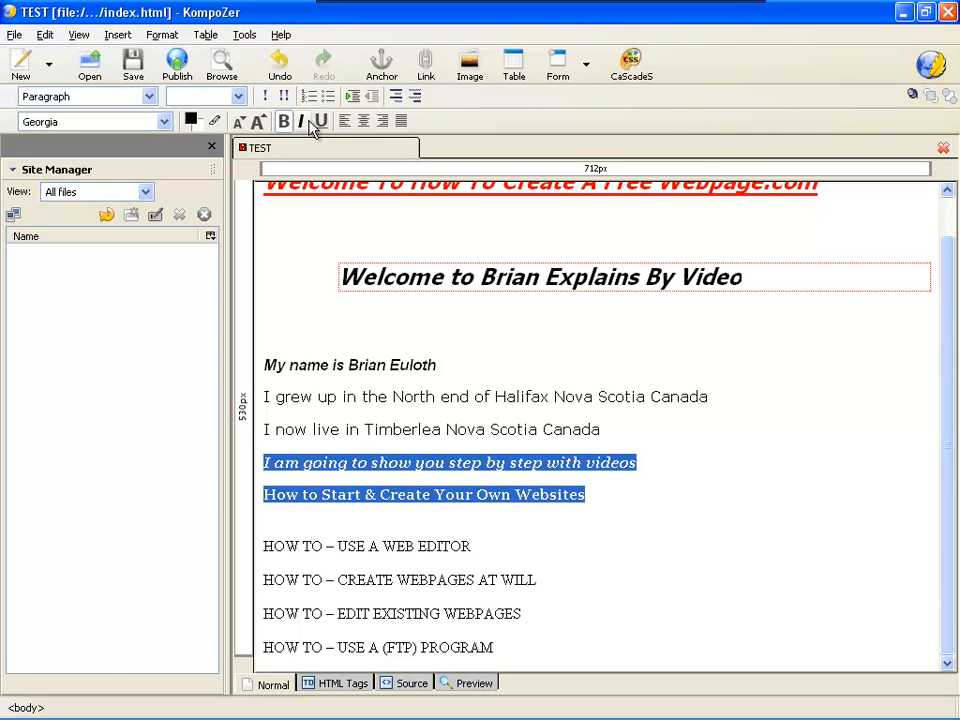
click(300, 121)
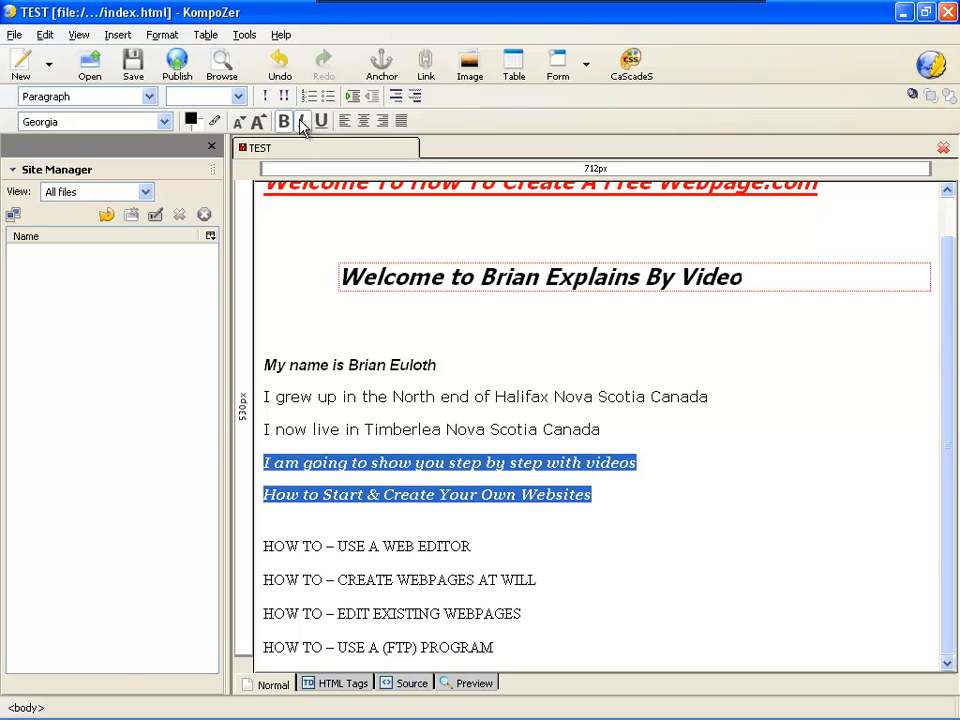
click(320, 121)
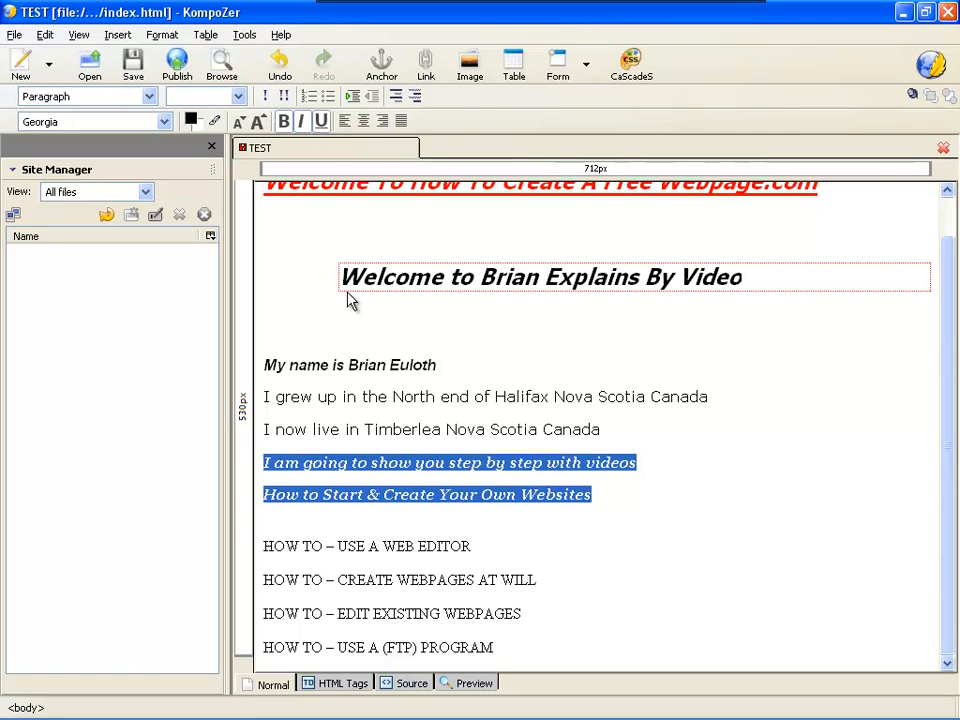
click(355, 97)
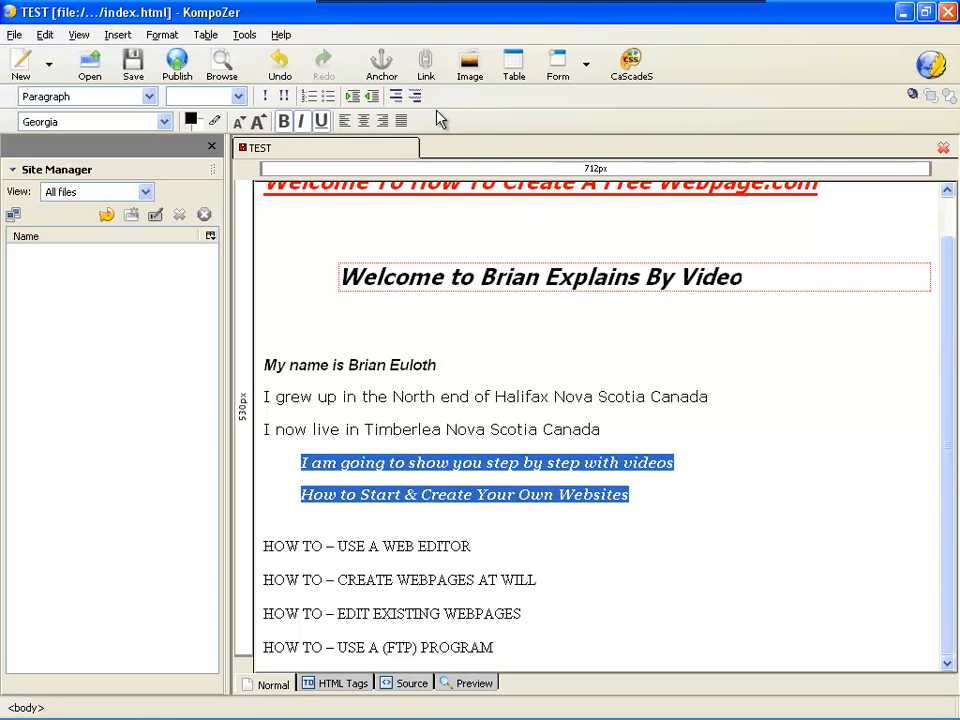
Step: Set the font of the four "HOW TO" lines below the underlined Georgia lines to Times New Roman
click(592, 582)
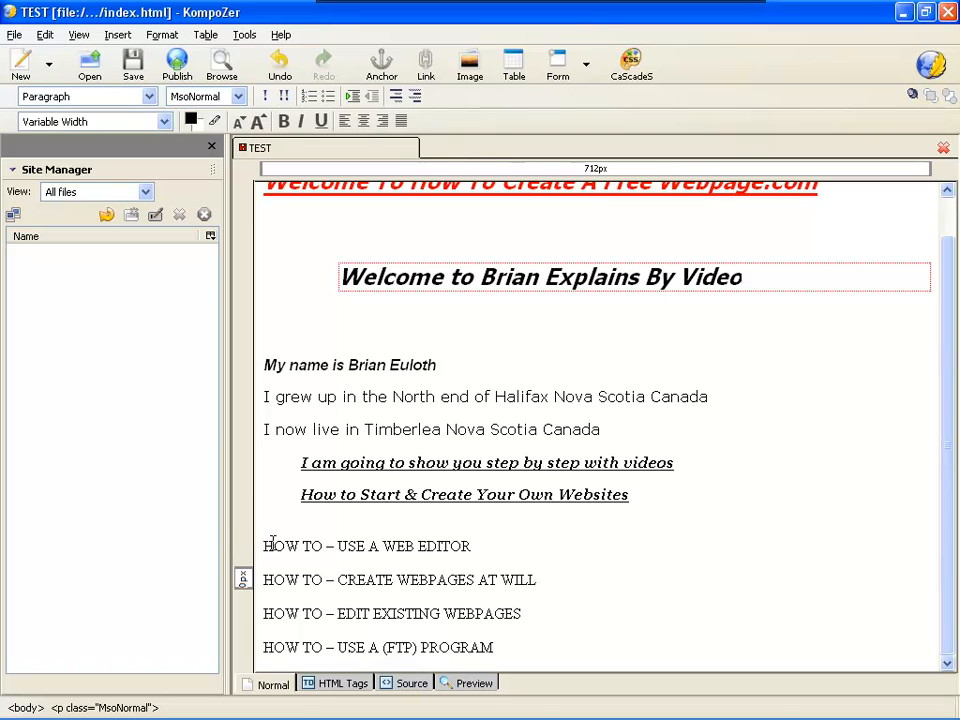
drag(265, 548, 271, 550)
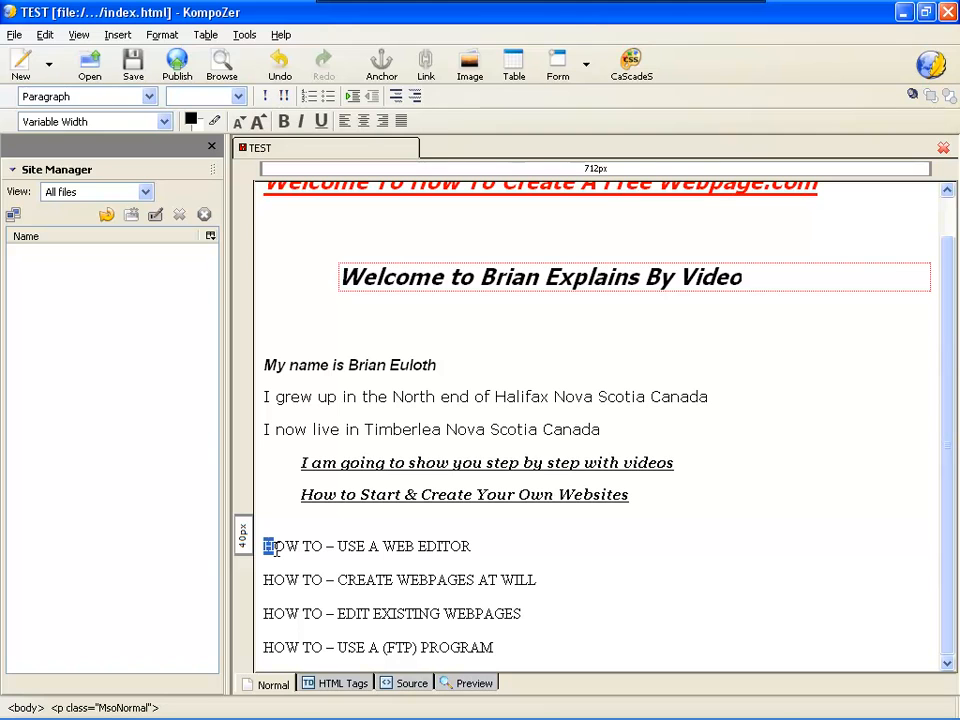
drag(277, 550, 518, 638)
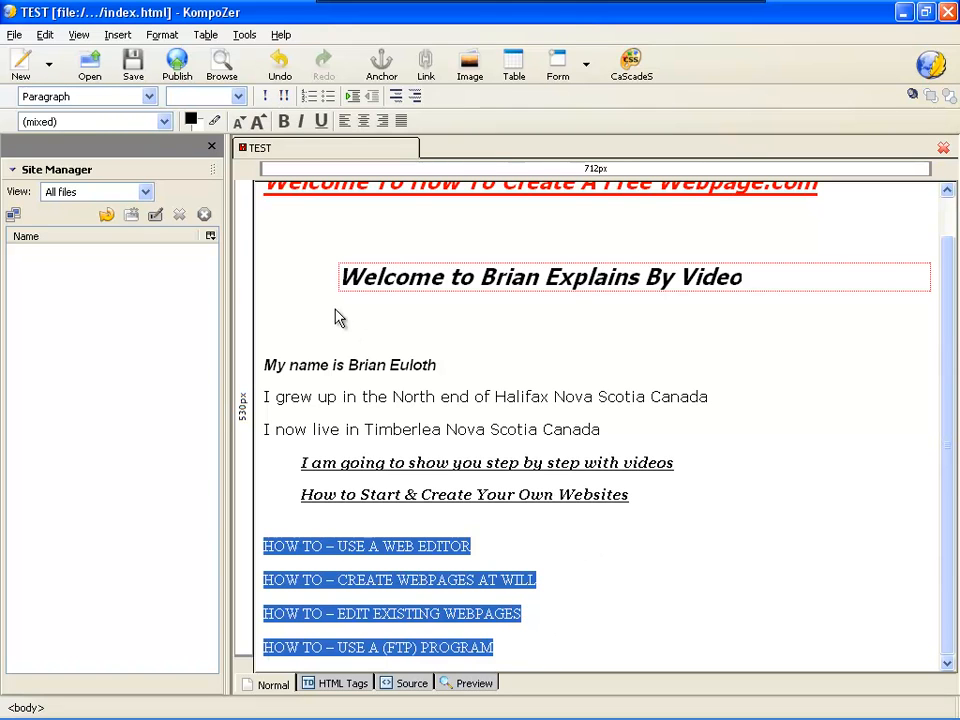
click(164, 122)
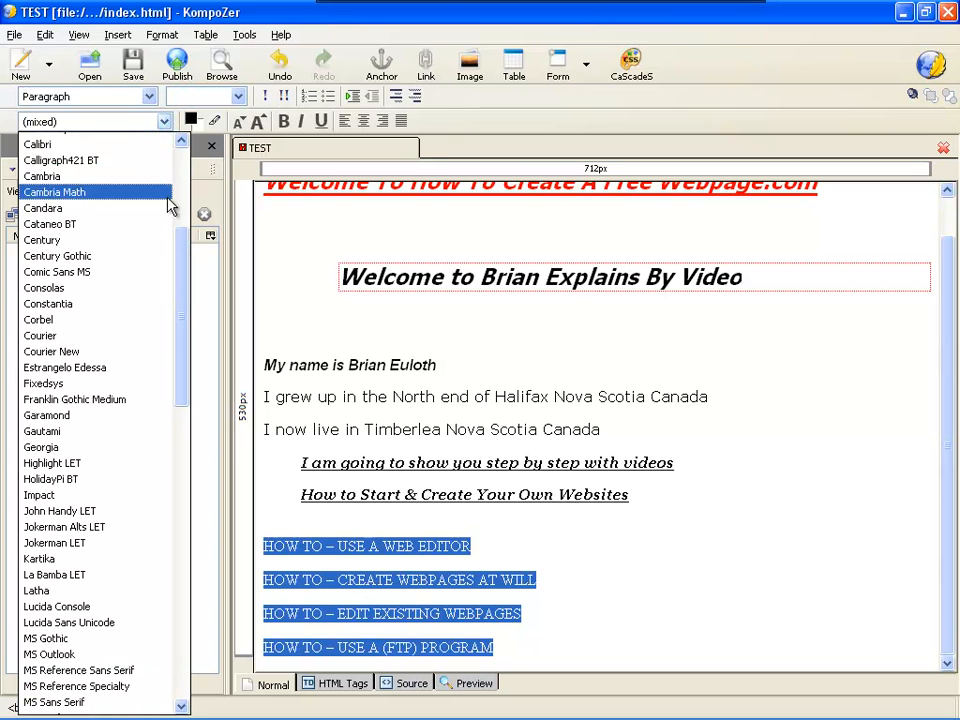
drag(186, 253, 191, 311)
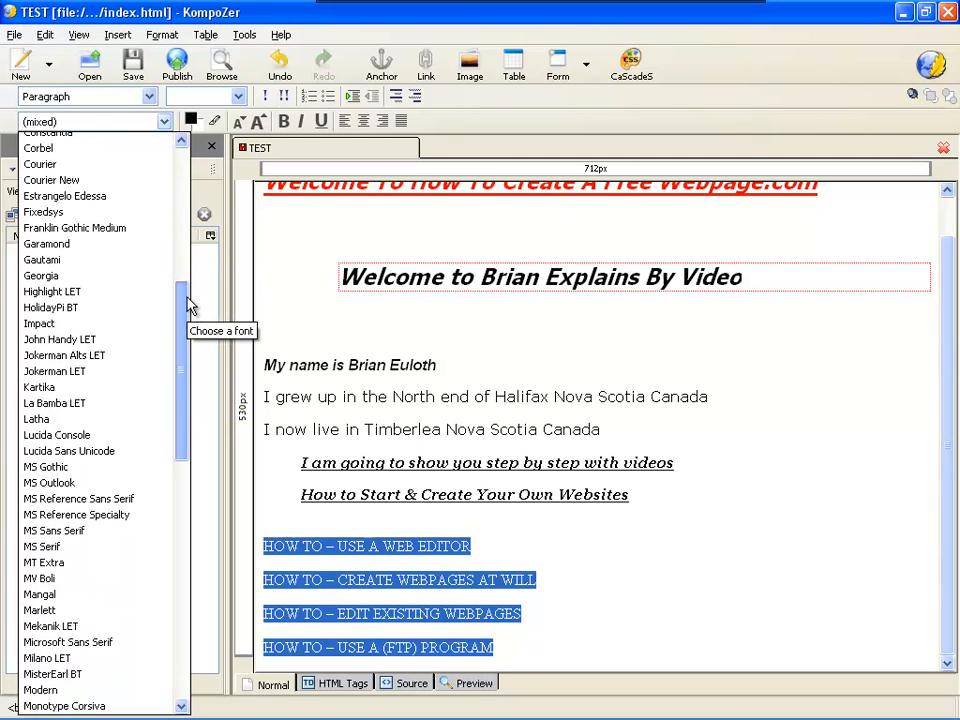
scroll(187, 303, up, 1)
scroll(186, 296, down, 13)
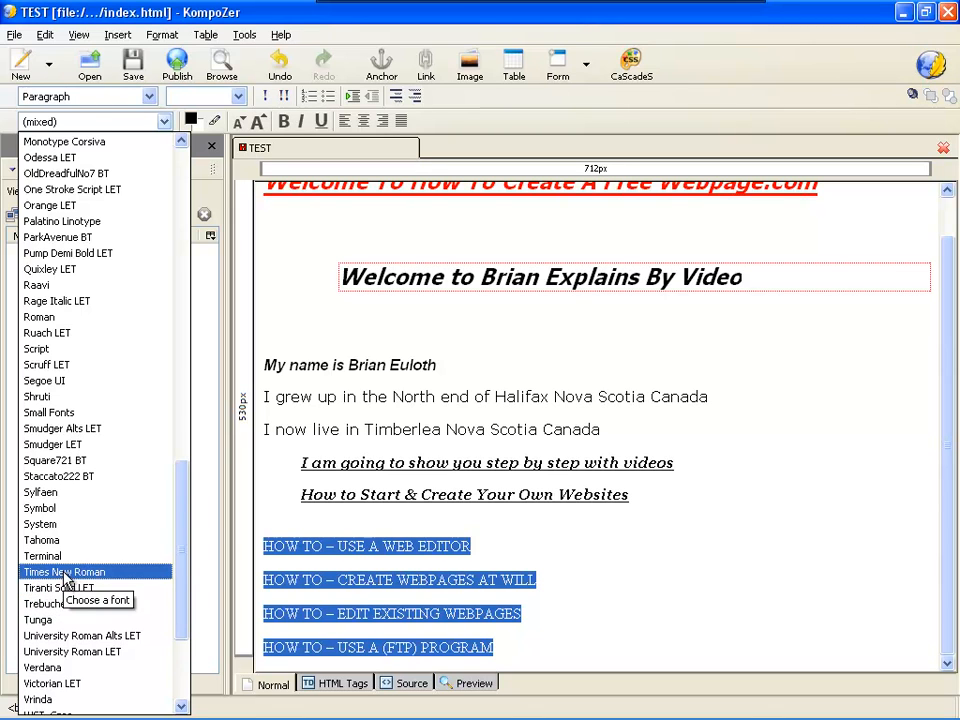
click(66, 572)
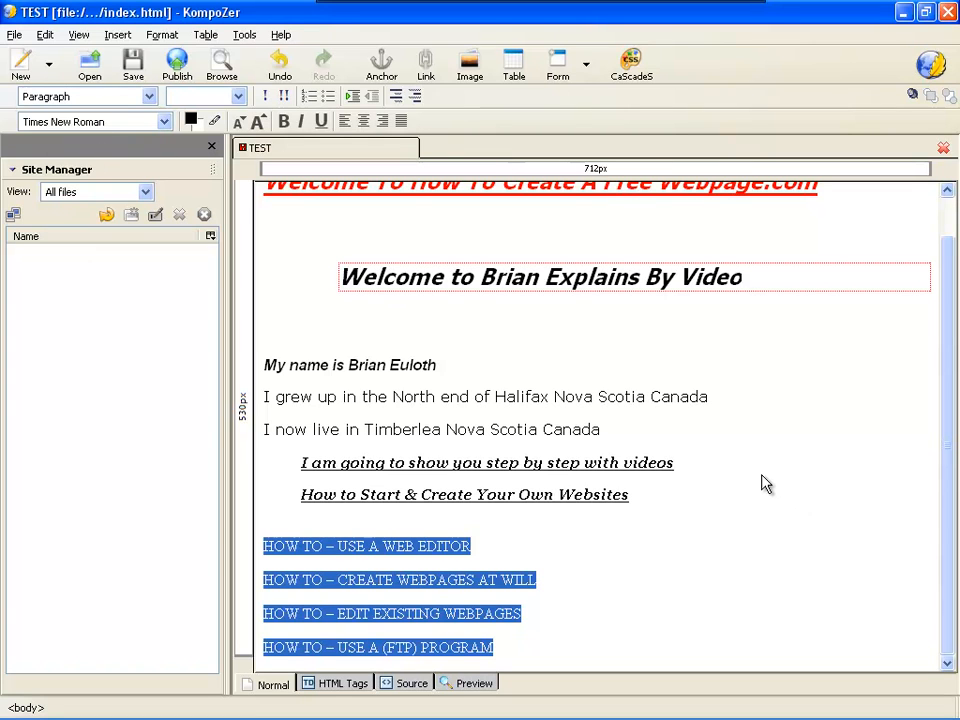
click(707, 579)
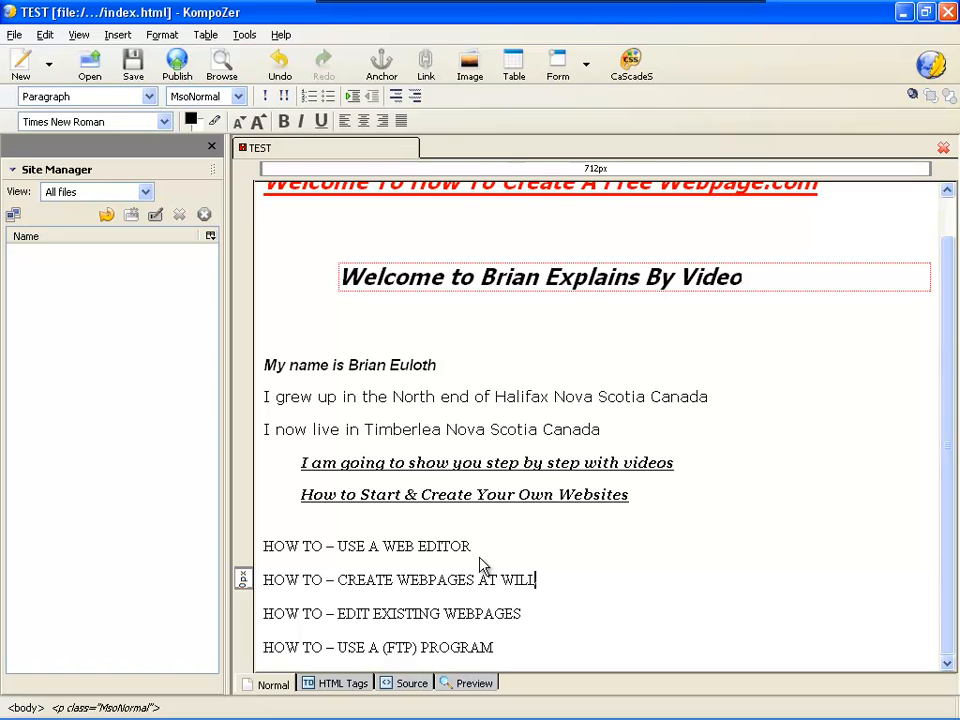
Step: Change the text colour of the indented second "Welcome to" heading to blue #3333FF
scroll(840, 441, up, 1)
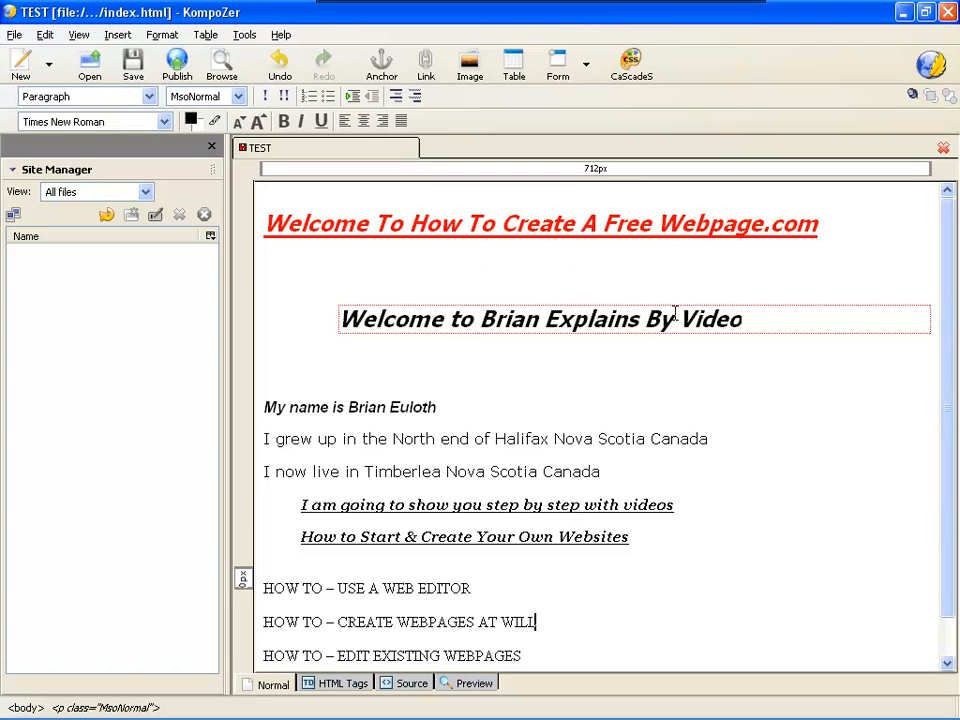
click(342, 318)
drag(360, 316, 763, 328)
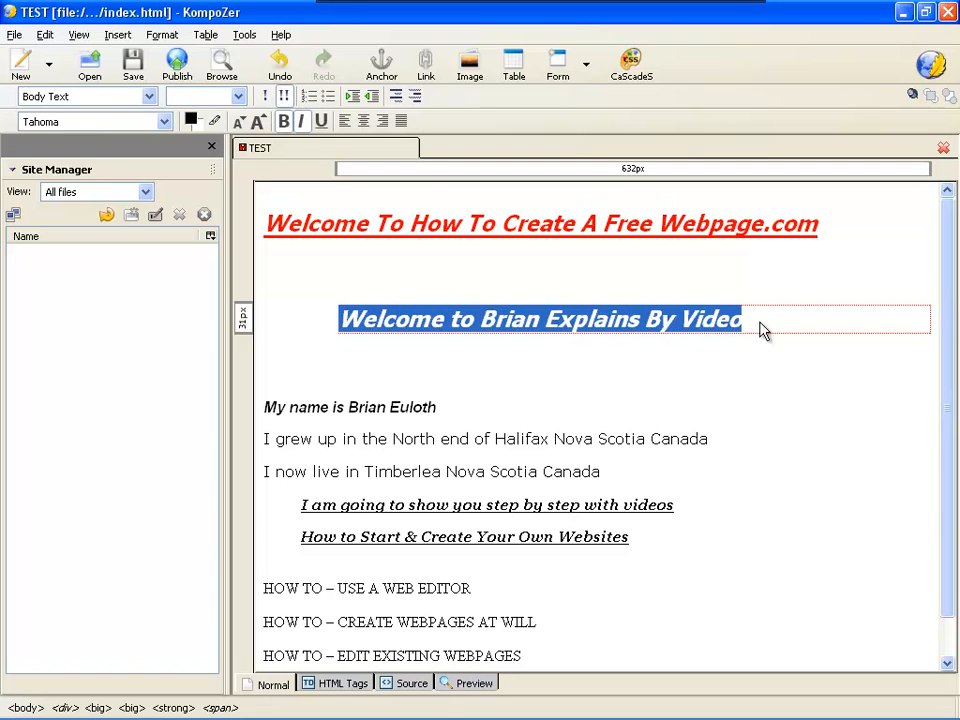
click(191, 120)
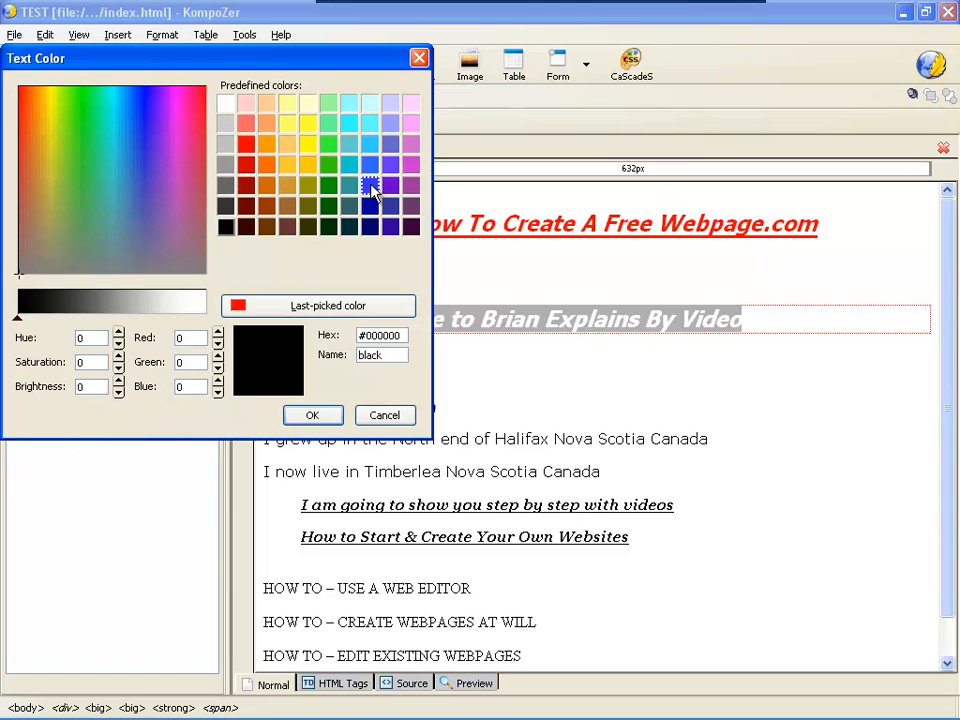
click(370, 186)
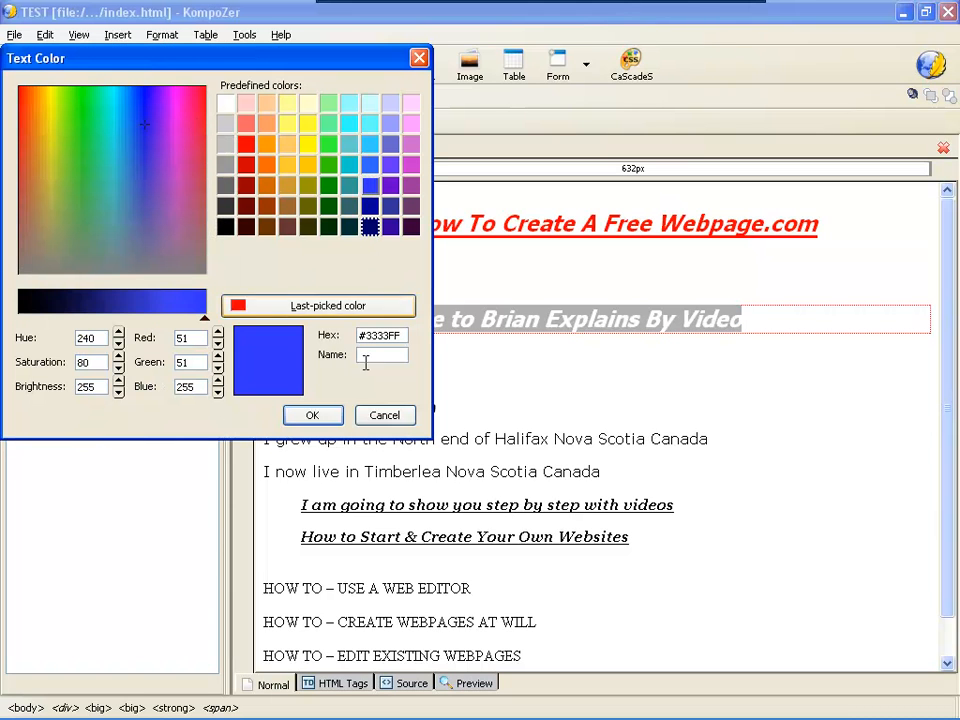
click(312, 416)
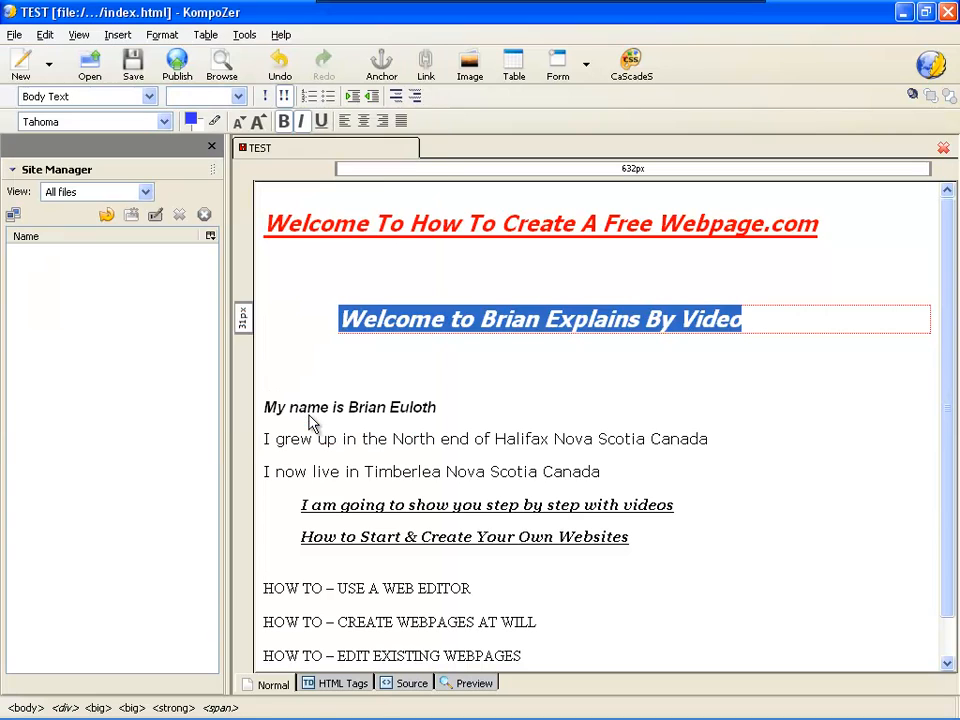
click(789, 434)
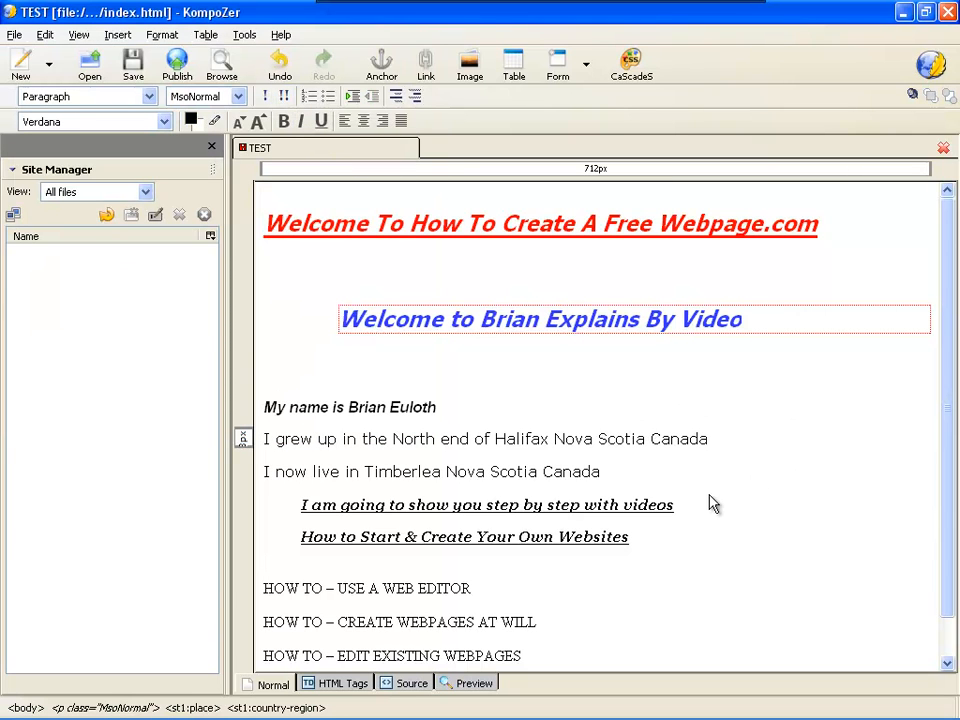
Step: Format the four "HOW TO" lines as a numbered list and switch that list to bullets
scroll(709, 499, down, 1)
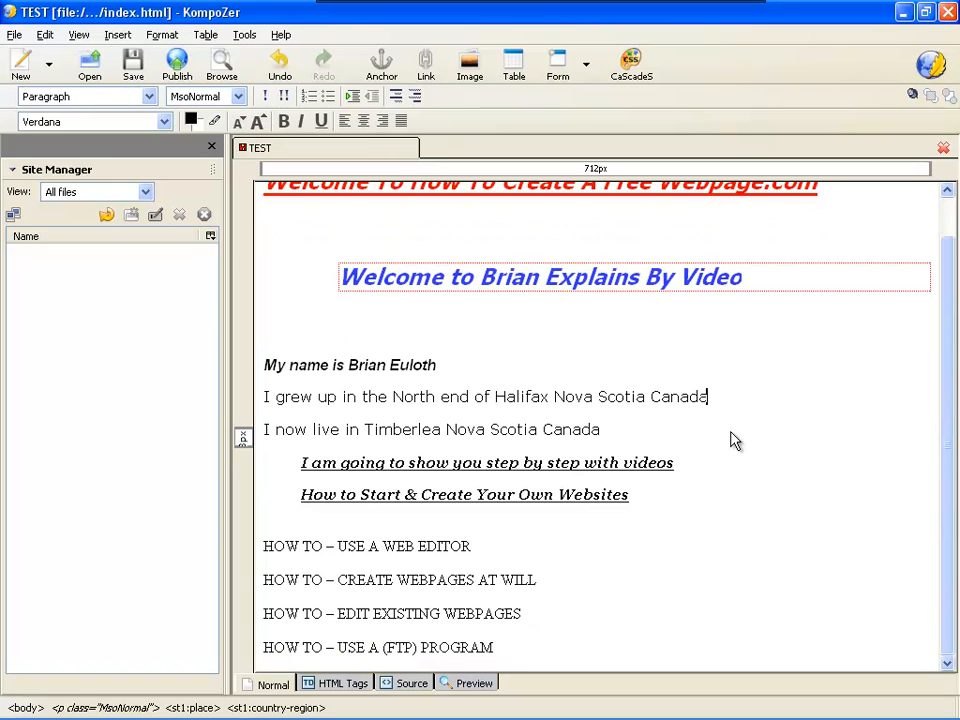
click(300, 485)
drag(265, 541, 545, 643)
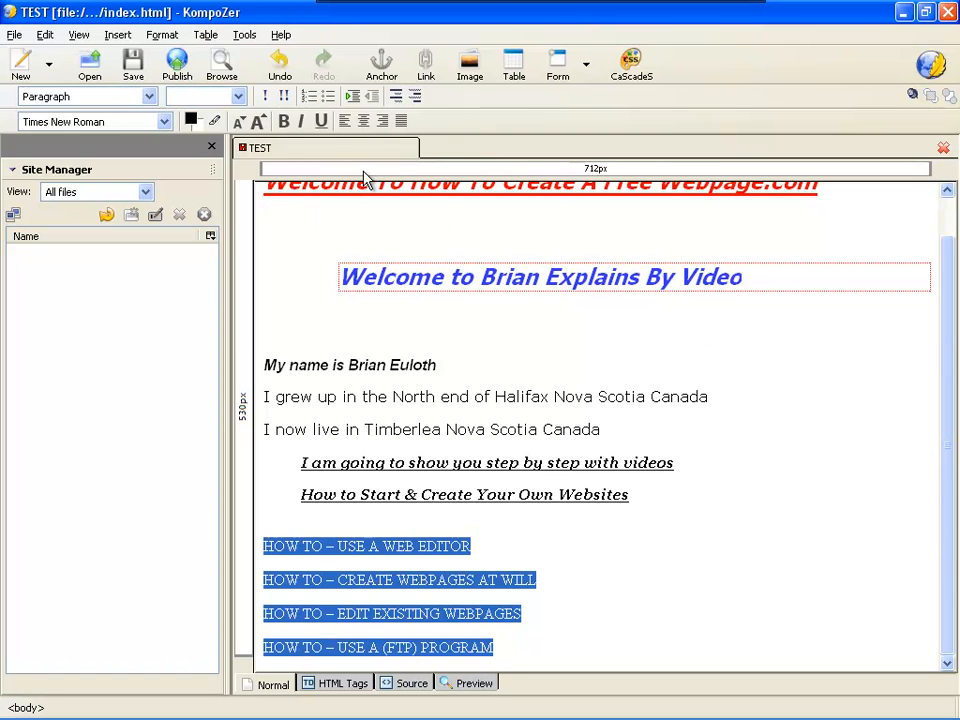
click(308, 97)
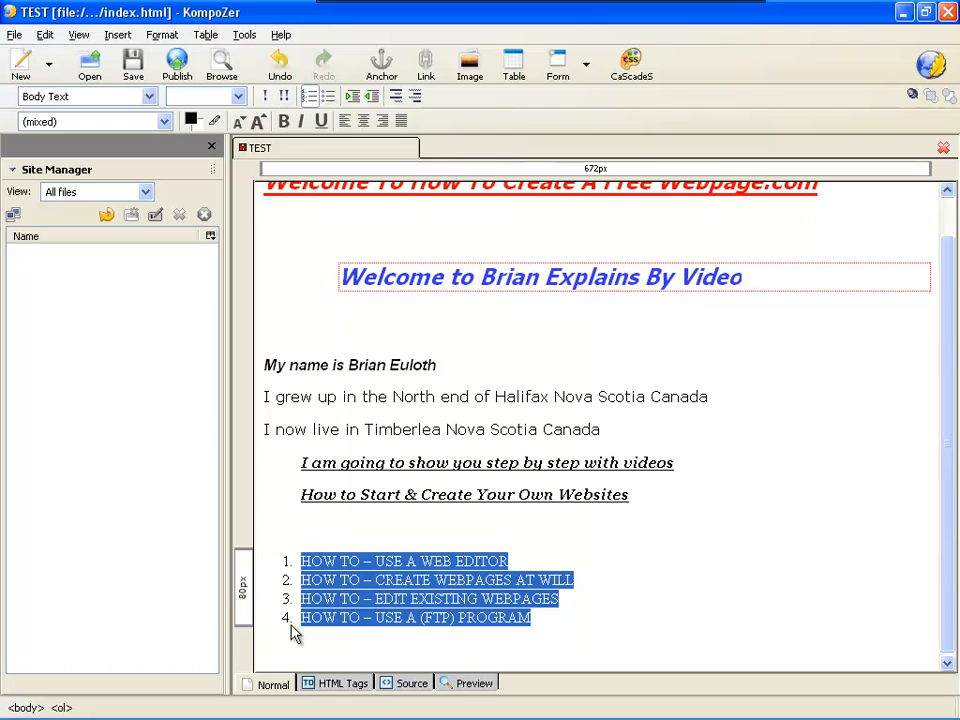
click(328, 96)
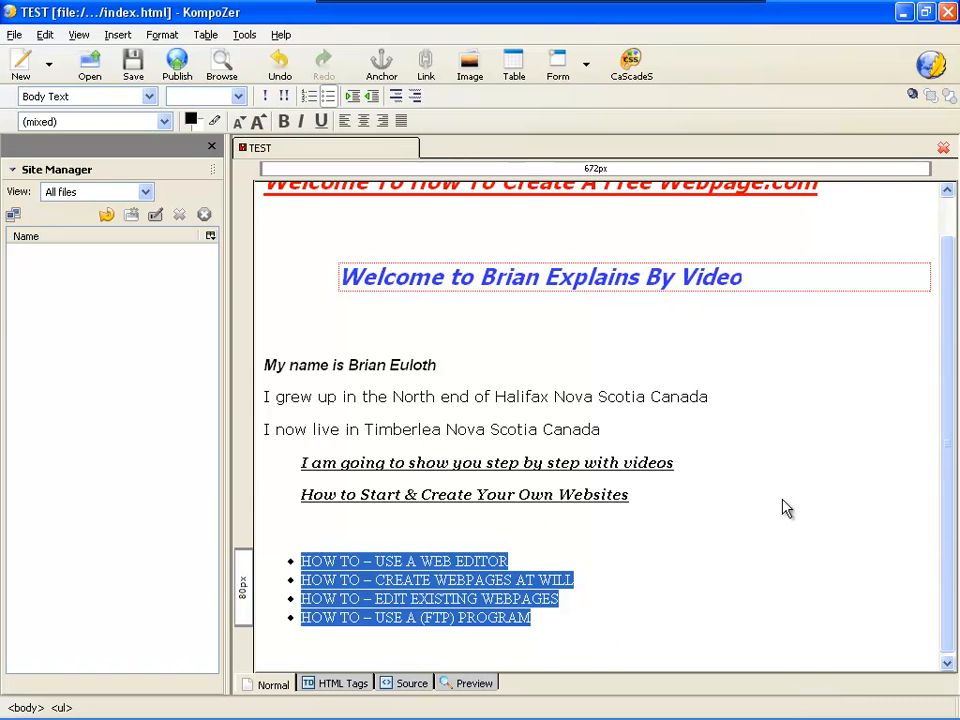
Step: Review the formatted page from the red main heading down to the bulleted "HOW TO" list
scroll(866, 520, up, 1)
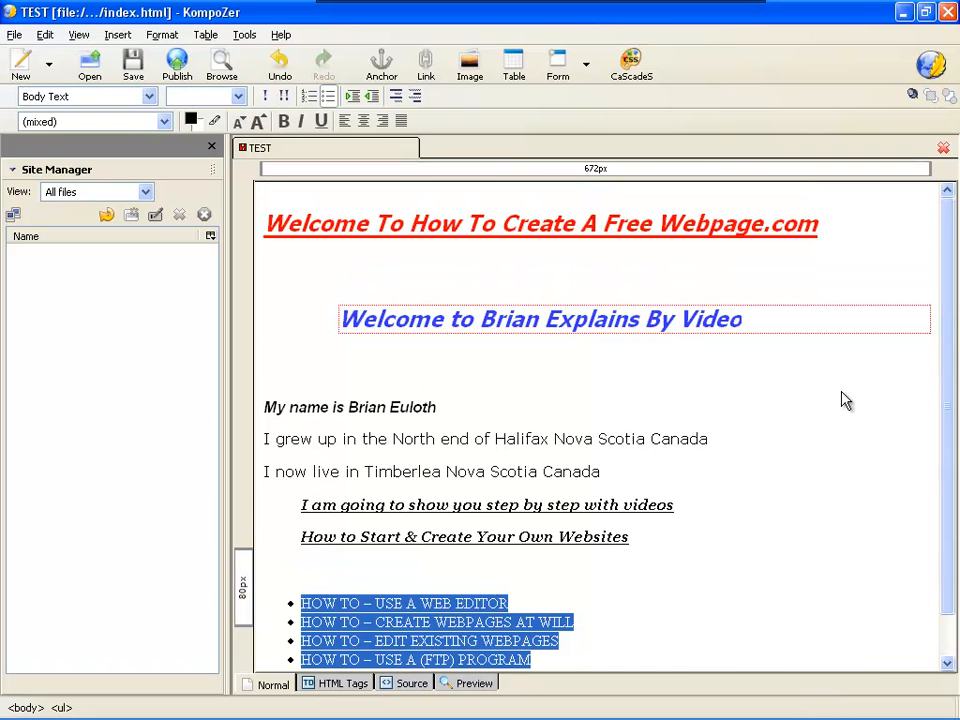
scroll(845, 401, down, 1)
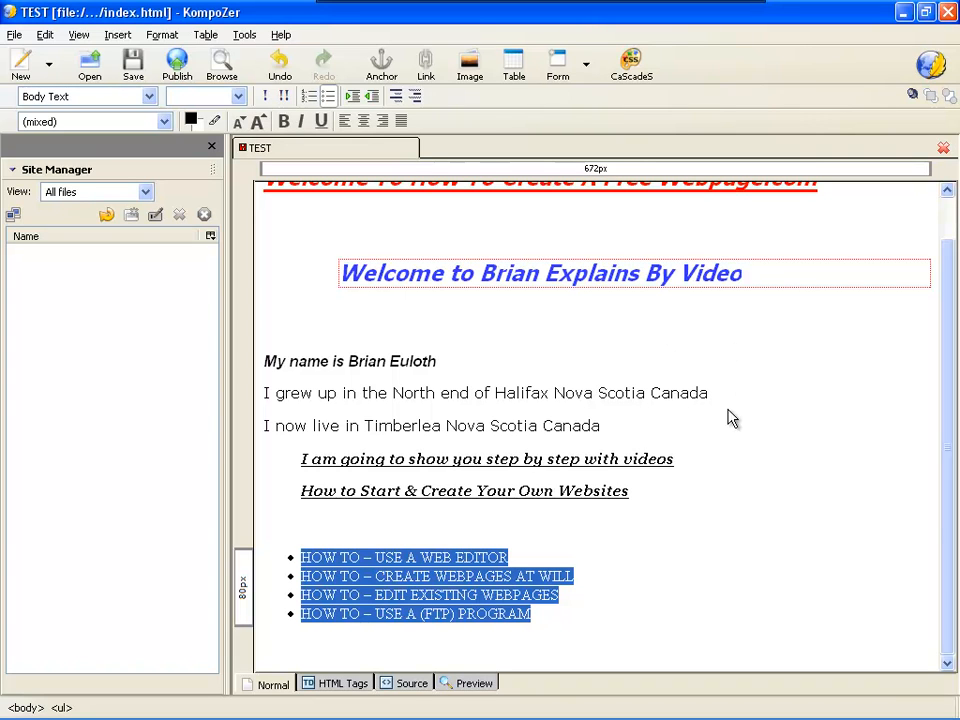
scroll(720, 392, up, 1)
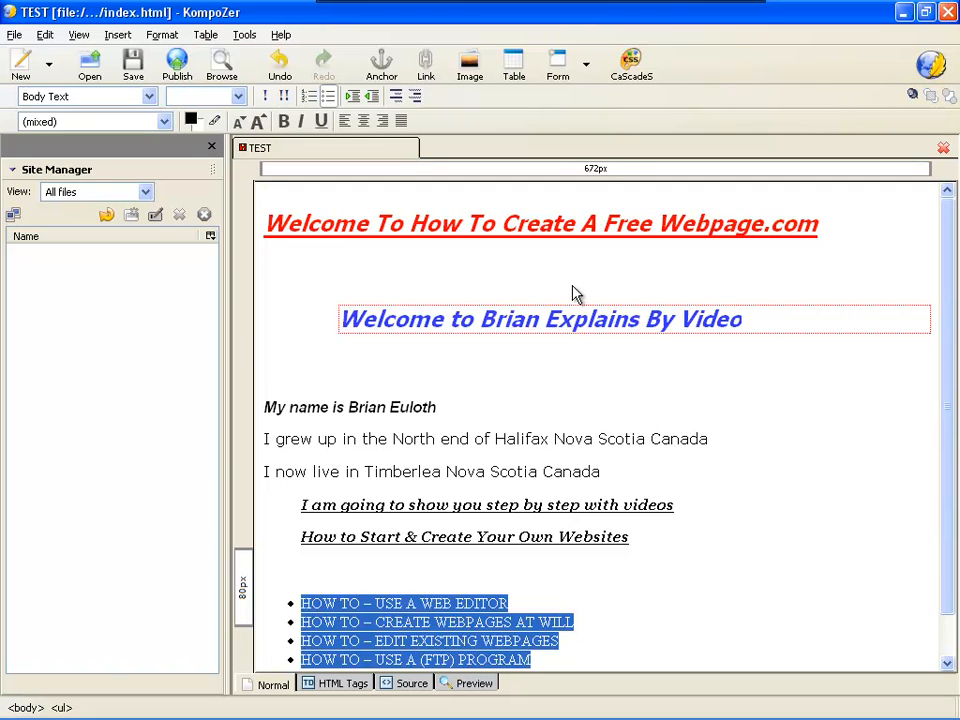
scroll(505, 333, down, 1)
scroll(505, 333, up, 1)
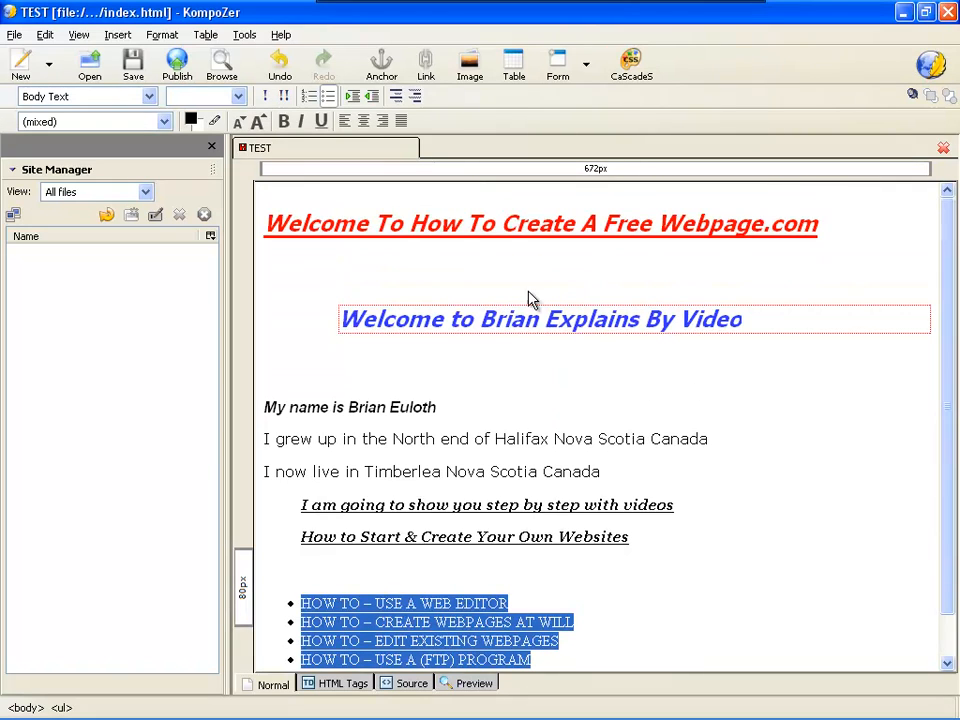
triple_click(827, 502)
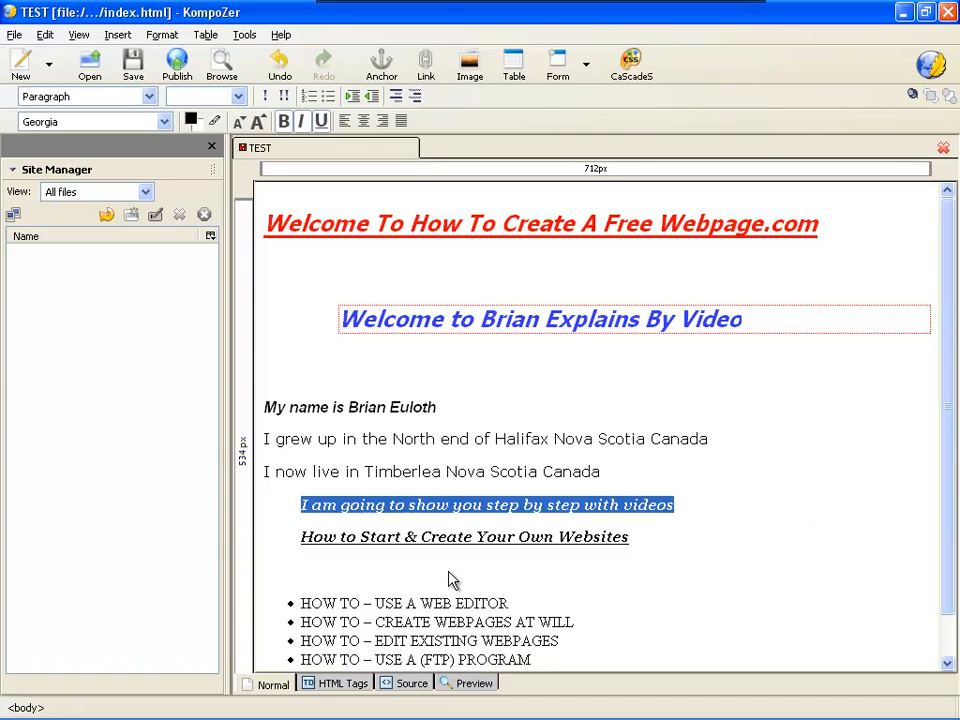
click(490, 537)
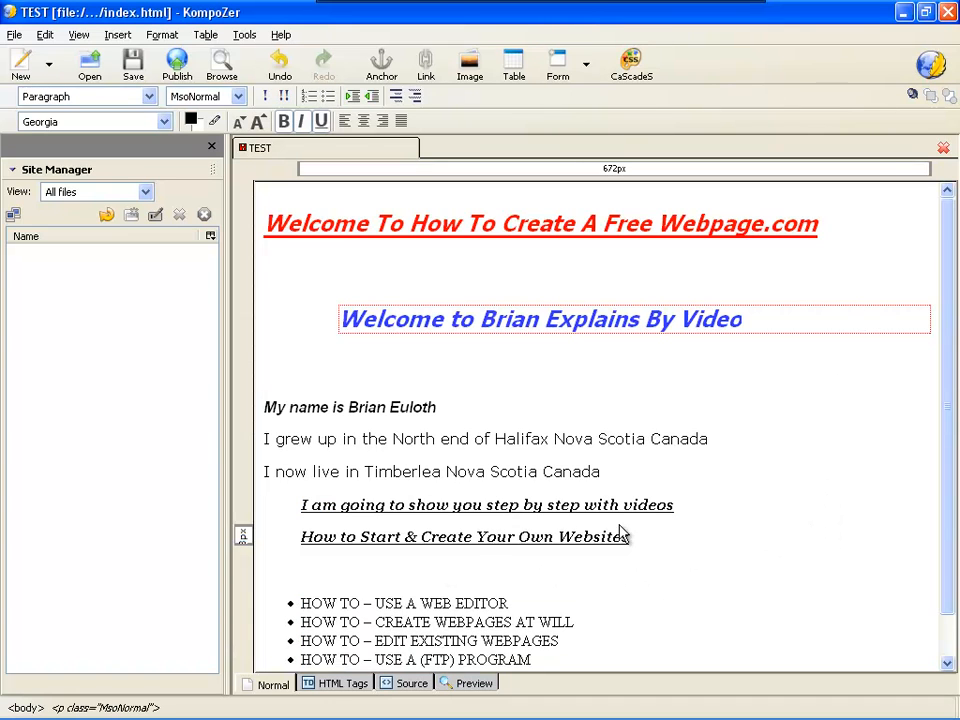
click(665, 557)
scroll(834, 380, down, 1)
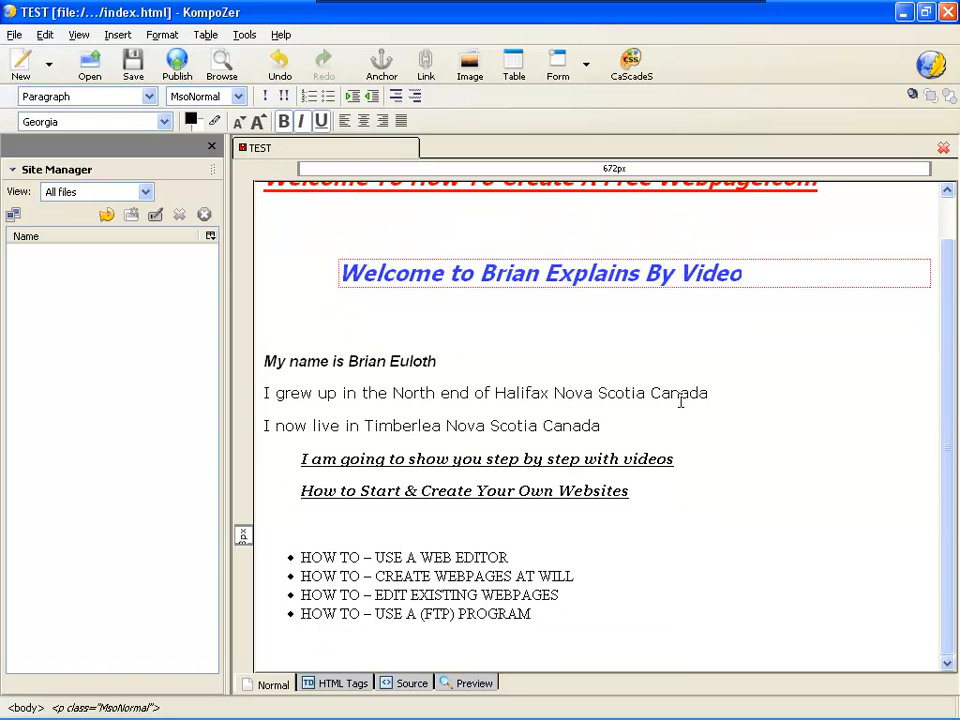
scroll(422, 390, up, 1)
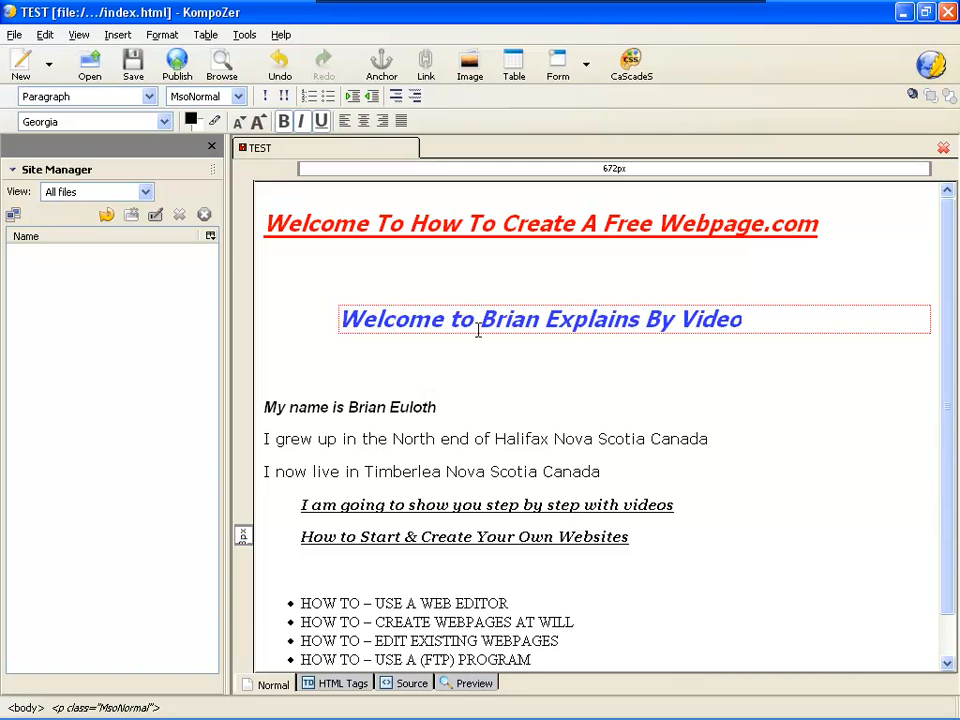
scroll(600, 365, down, 1)
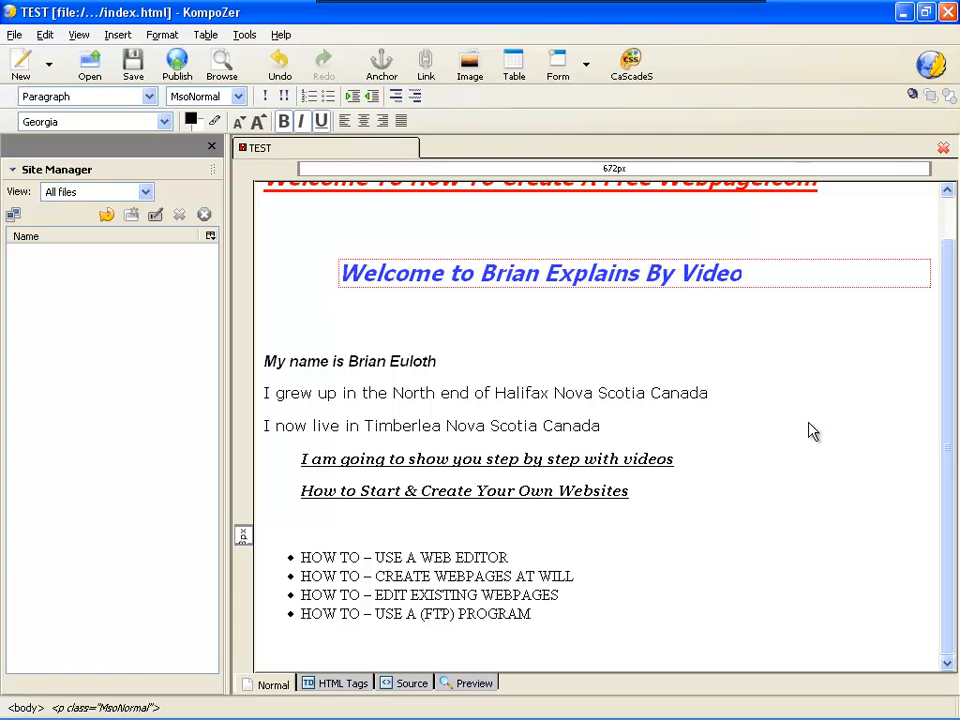
scroll(808, 405, up, 1)
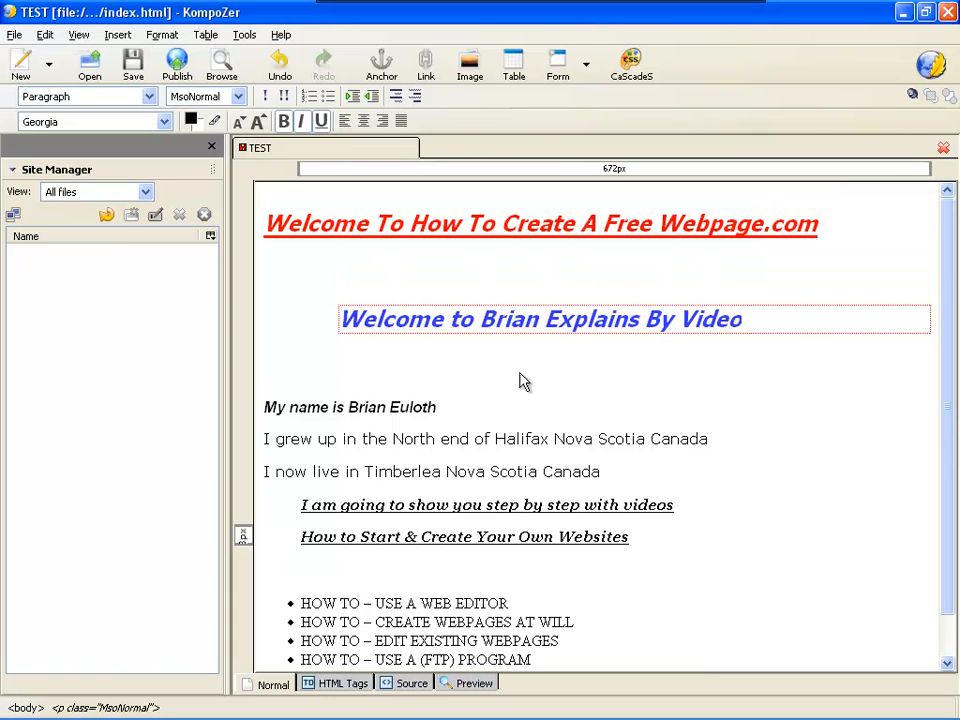